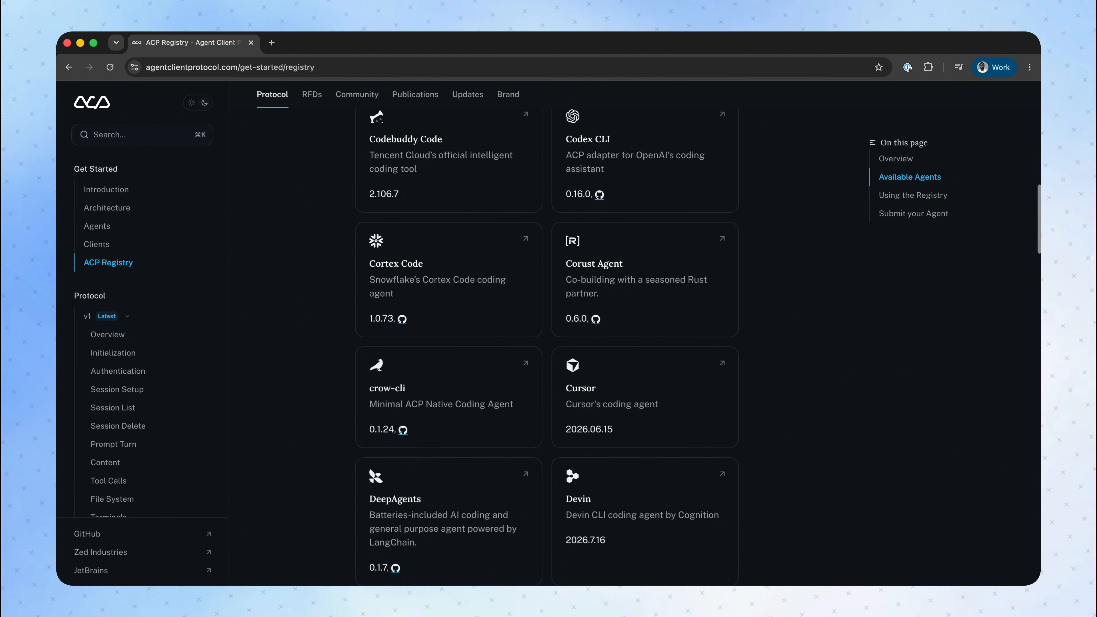
{"action": "scroll", "coordinate": [291, 321], "scroll_direction": "down", "scroll_amount": 10}
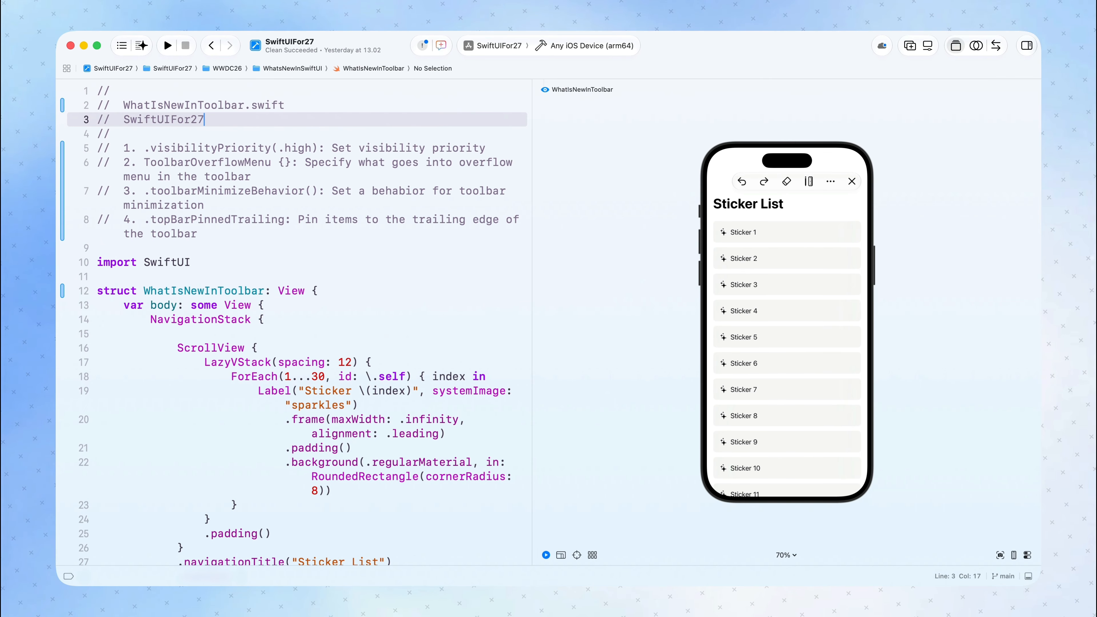
Look over the ACP Registry's agents, switch to Xcode and start a new coding-assistant conversation in the SwiftUIFor27 project.
{"action": "left_click", "coordinate": [440, 46]}
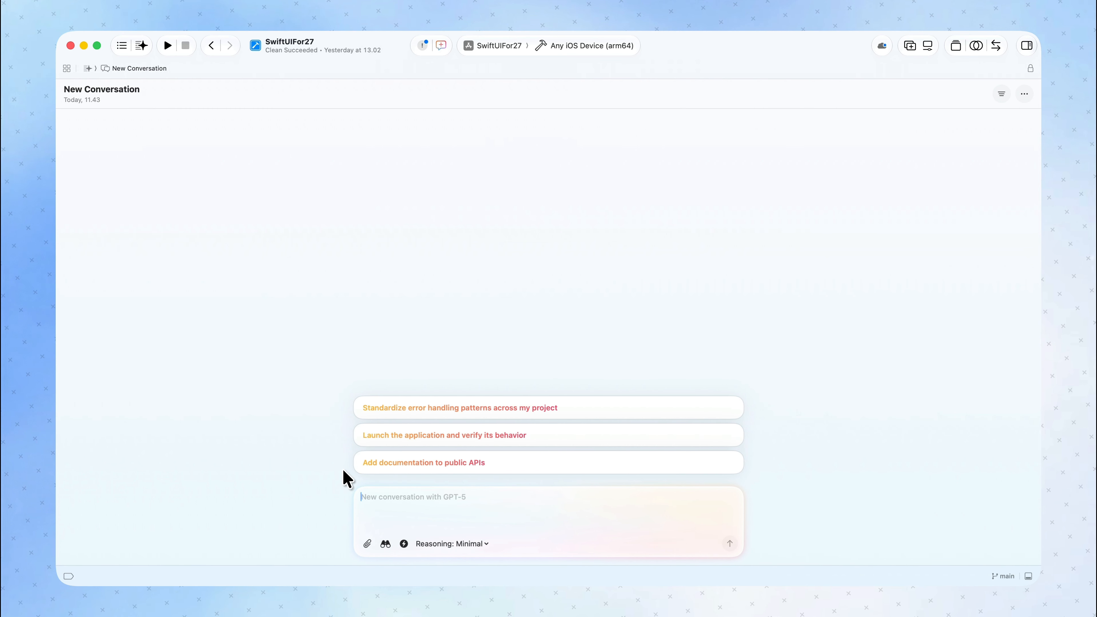
{"action": "left_click", "coordinate": [469, 500]}
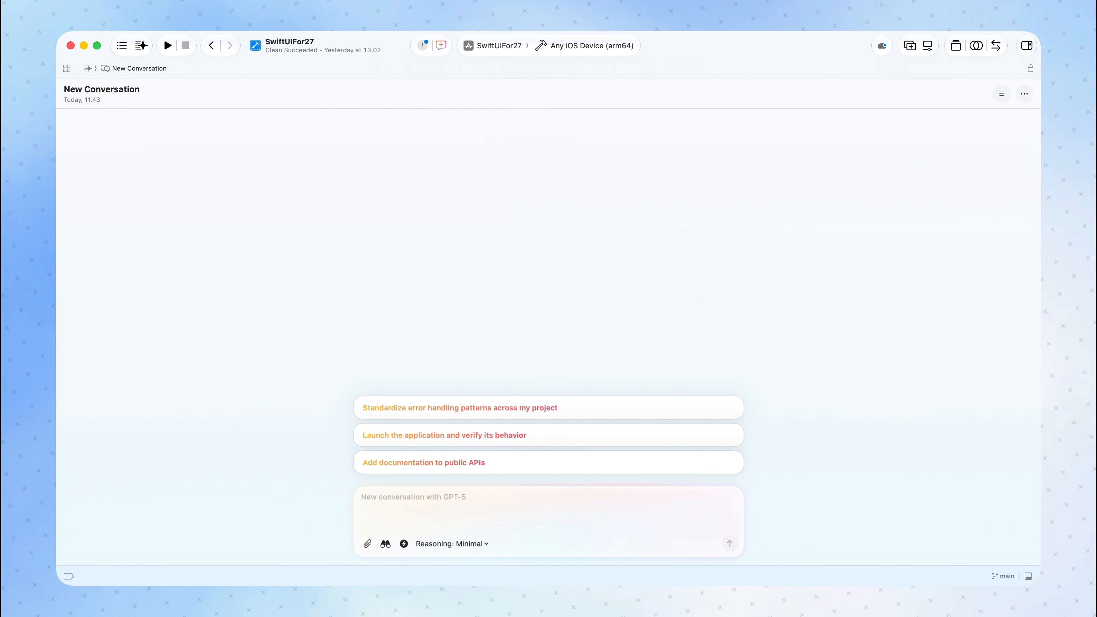
Open the Intelligence settings and install the Gemini agent from Google, accepting the third-party software confirmation.
{"action": "left_click", "coordinate": [96, 13]}
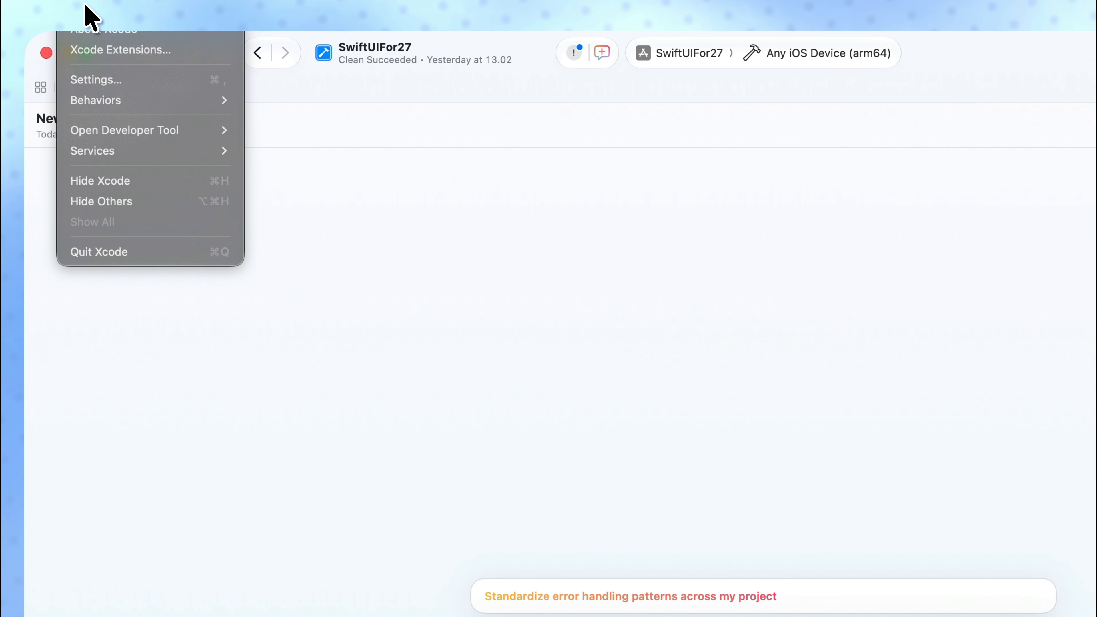
{"action": "left_click", "coordinate": [106, 81]}
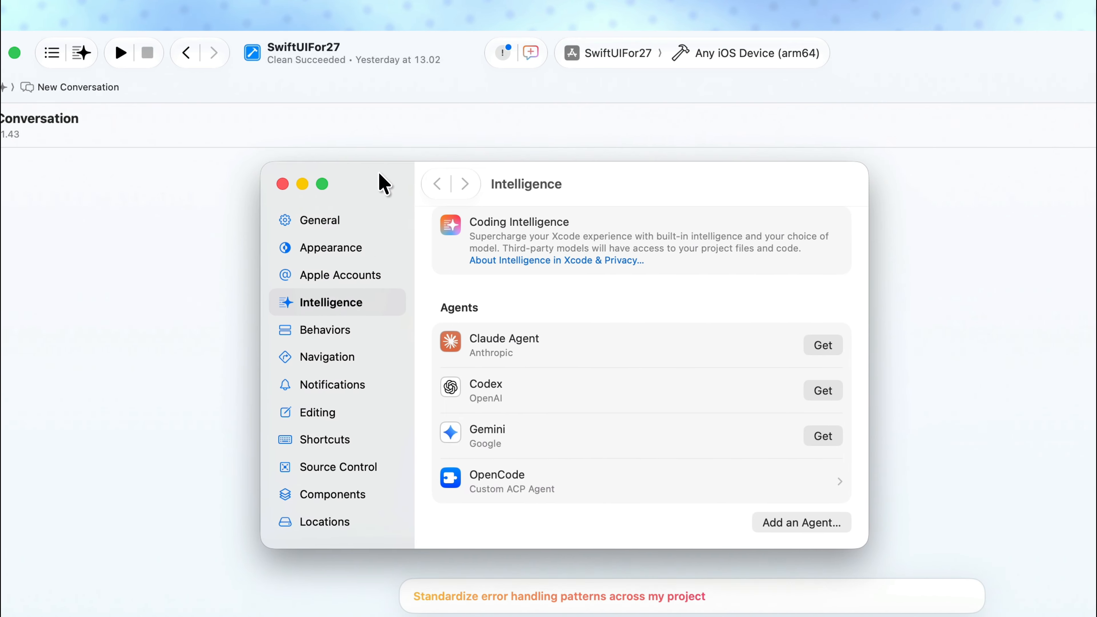
{"action": "left_click", "coordinate": [311, 304]}
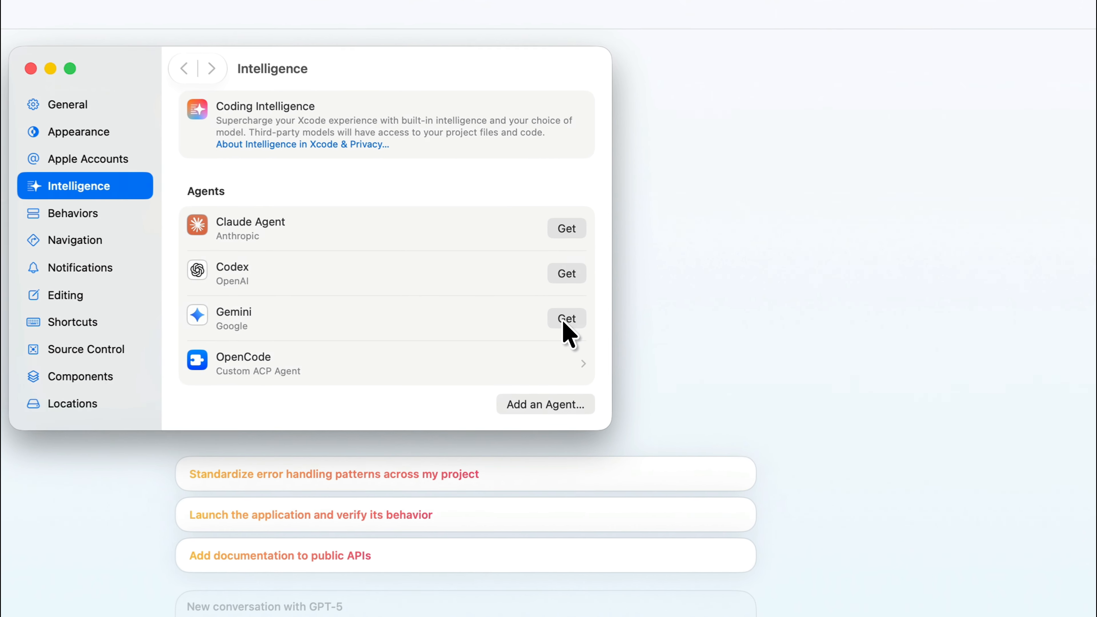
{"action": "left_click", "coordinate": [618, 304]}
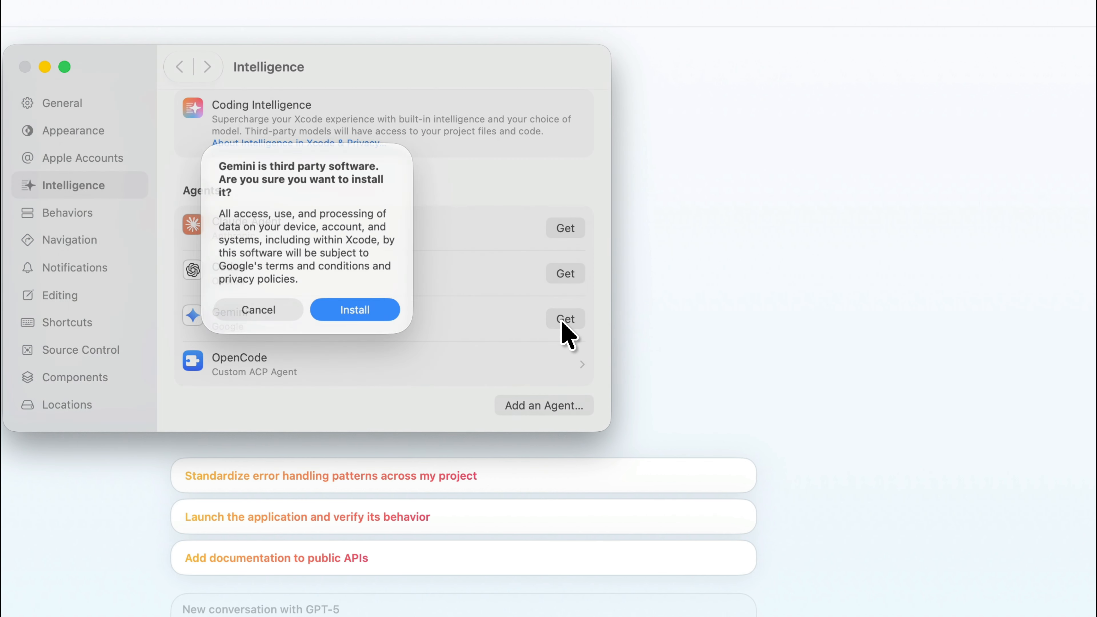
{"action": "left_click", "coordinate": [357, 313]}
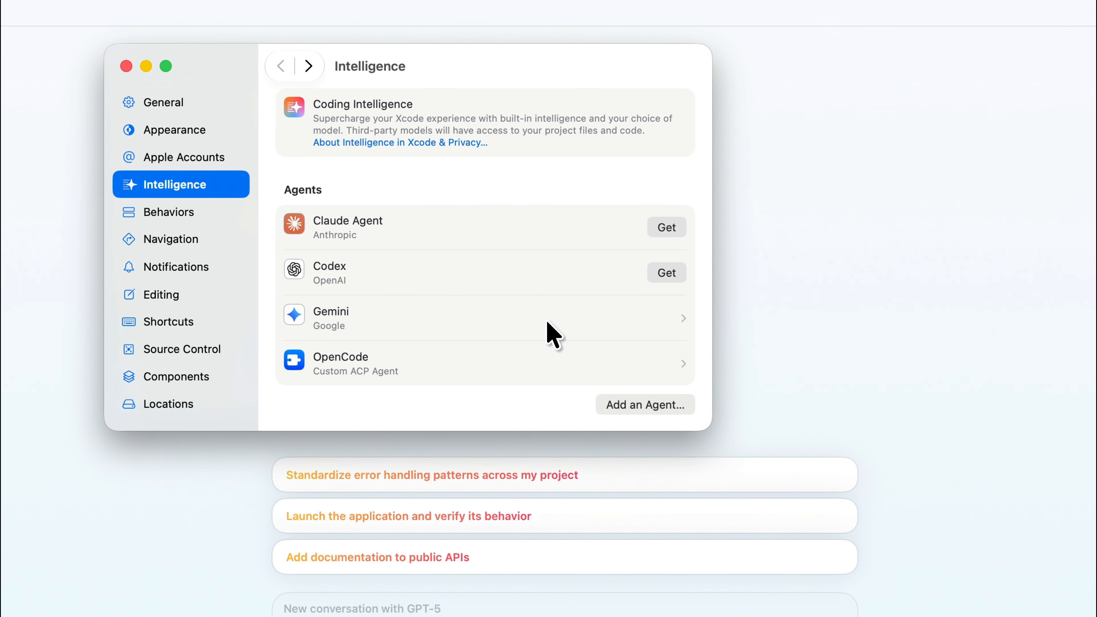
Provide the Gemini API key from Google AI Studio for the Gemini agent and enable sharing usage statistics with Google.
{"action": "left_click", "coordinate": [538, 307]}
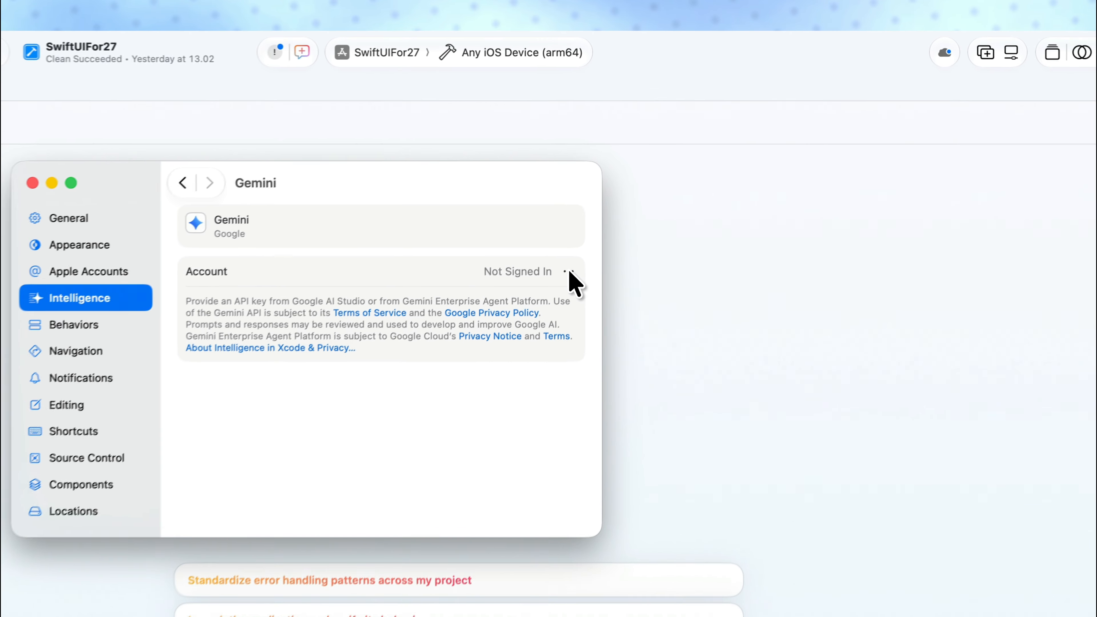
{"action": "left_click", "coordinate": [624, 195]}
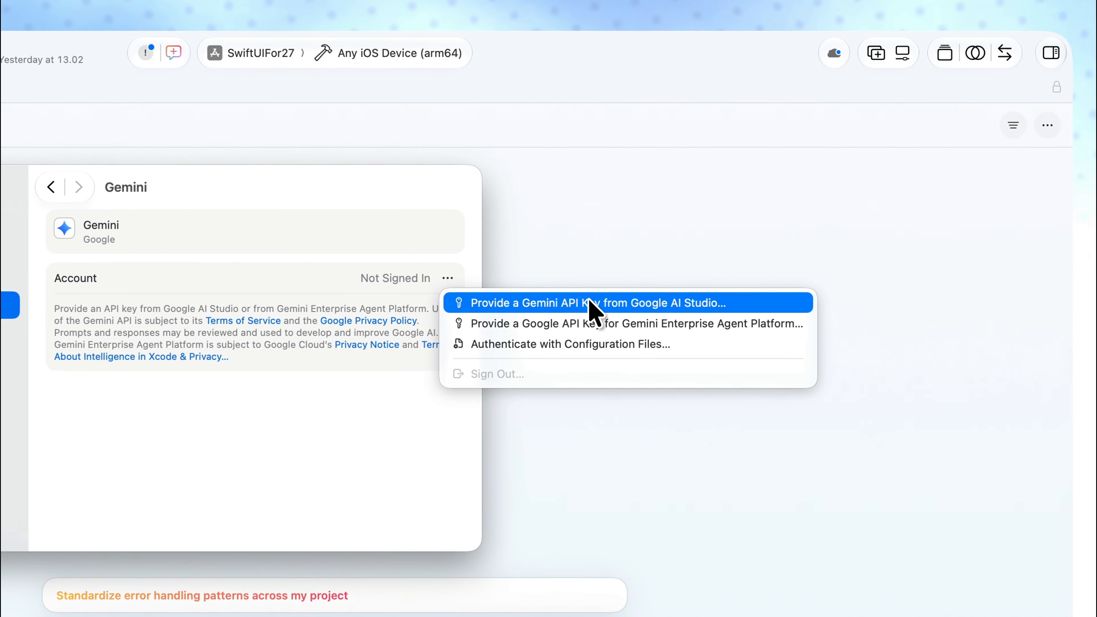
{"action": "left_click", "coordinate": [682, 240]}
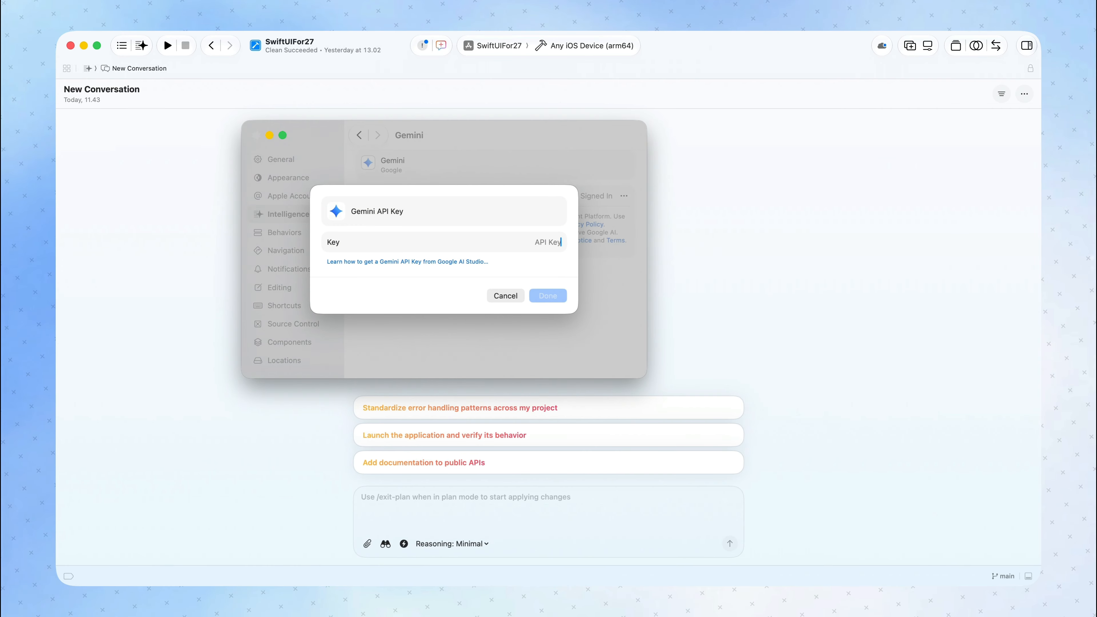
{"action": "key", "text": "super+v"}
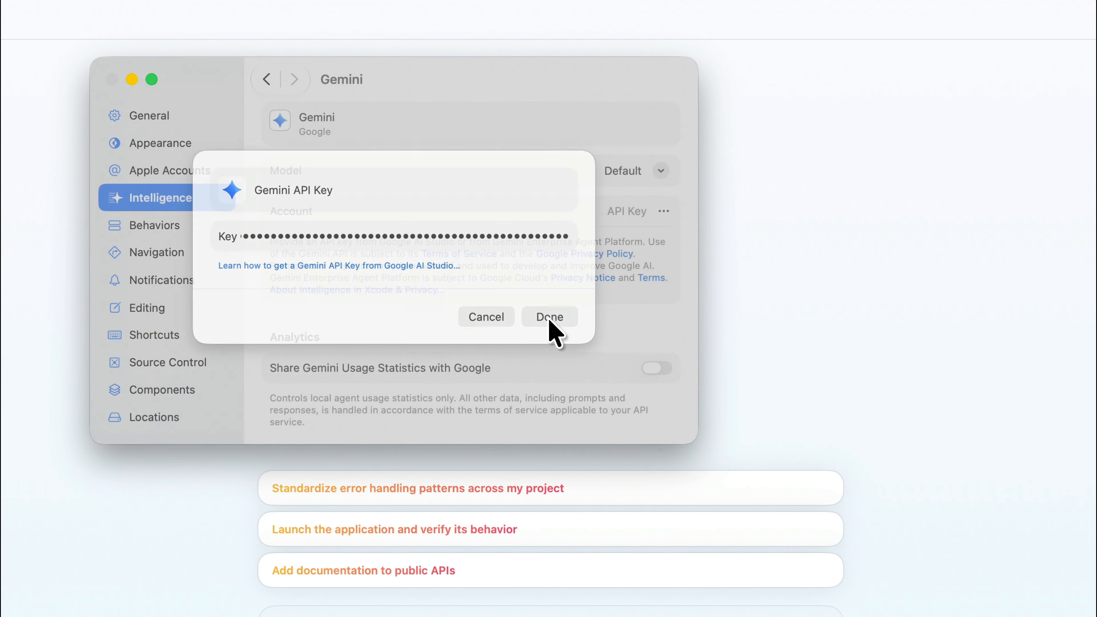
{"action": "left_click", "coordinate": [549, 319]}
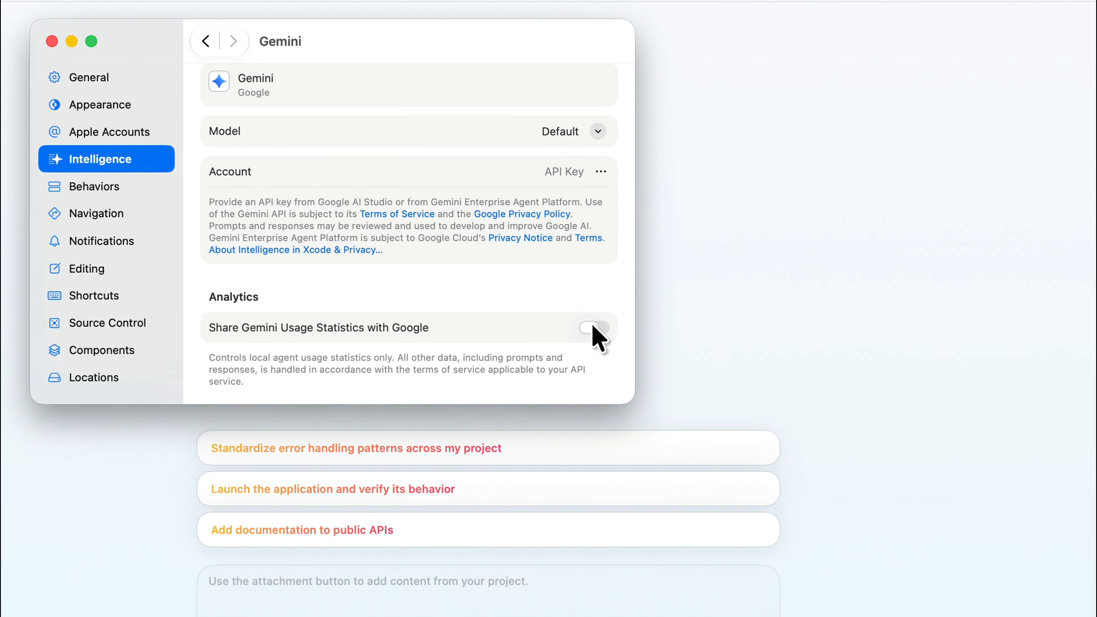
{"action": "left_click", "coordinate": [620, 328]}
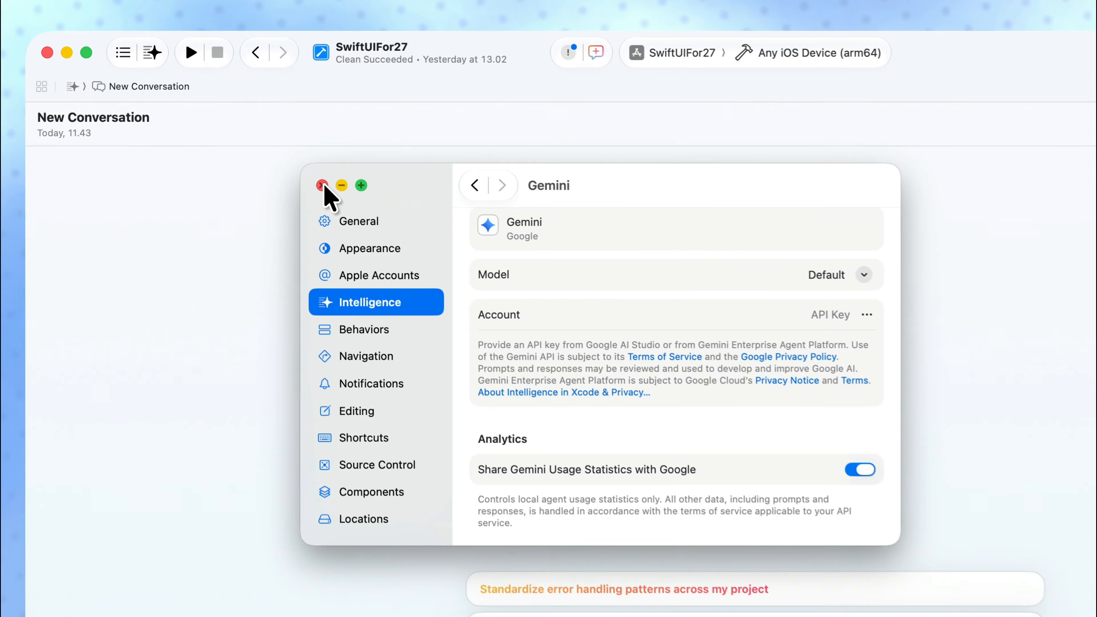
{"action": "left_click", "coordinate": [322, 185]}
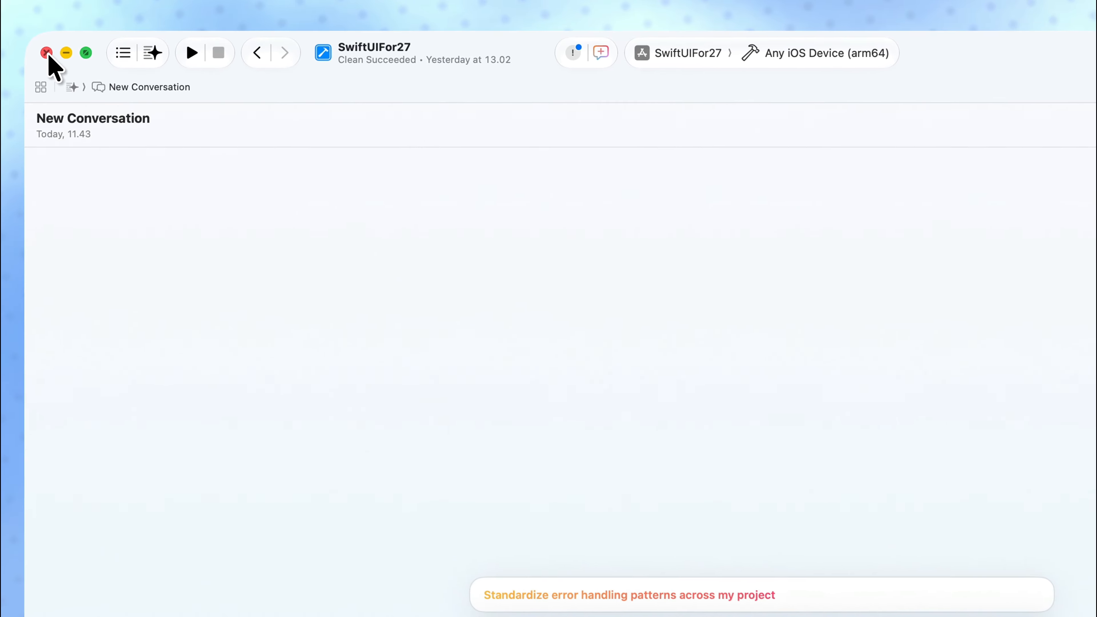
Close the project window and reopen the recent SwiftUIFor27 project in Xcode-beta.
{"action": "left_click", "coordinate": [49, 54]}
{"action": "left_click", "coordinate": [505, 605]}
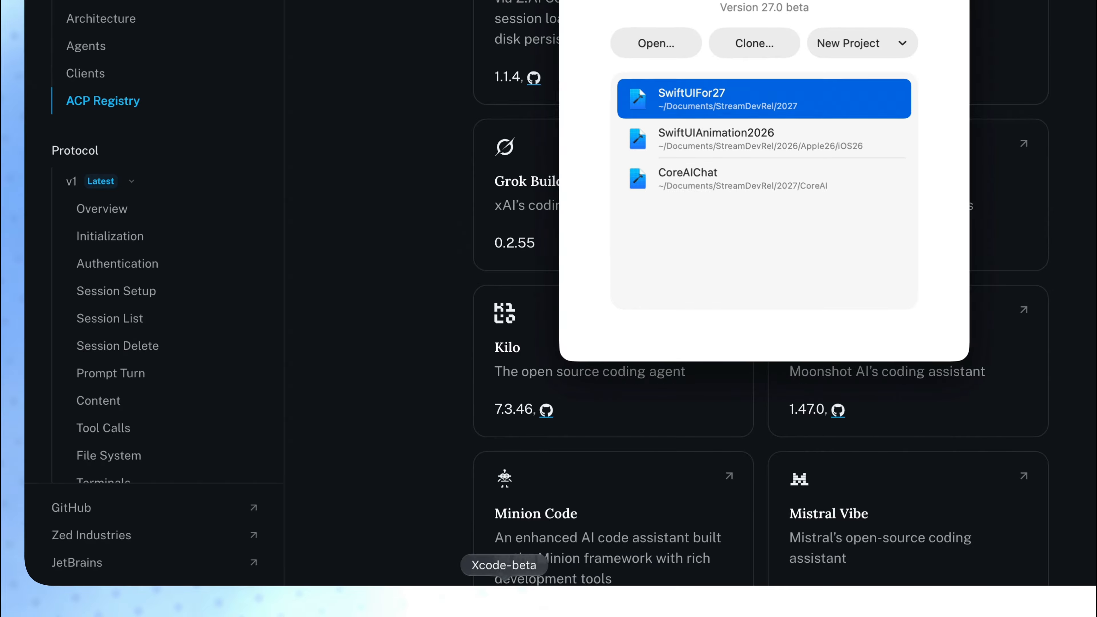
{"action": "double_click", "coordinate": [709, 93]}
{"action": "left_click", "coordinate": [490, 248]}
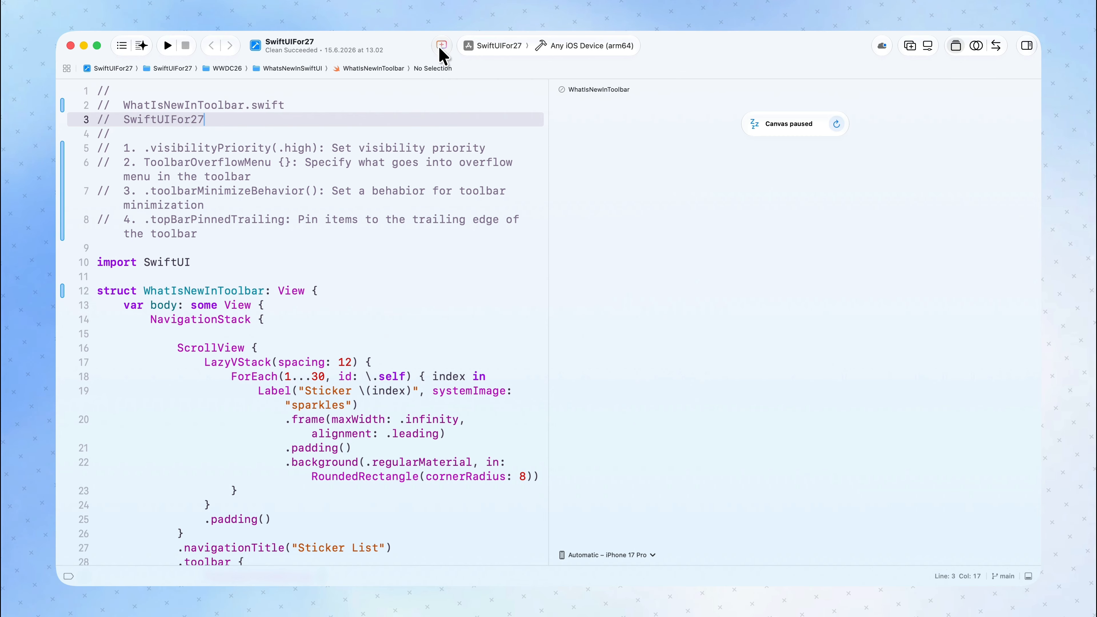
Show the list of coding-assistant conversations and start a new conversation with the Gemini agent.
{"action": "left_click", "coordinate": [442, 46]}
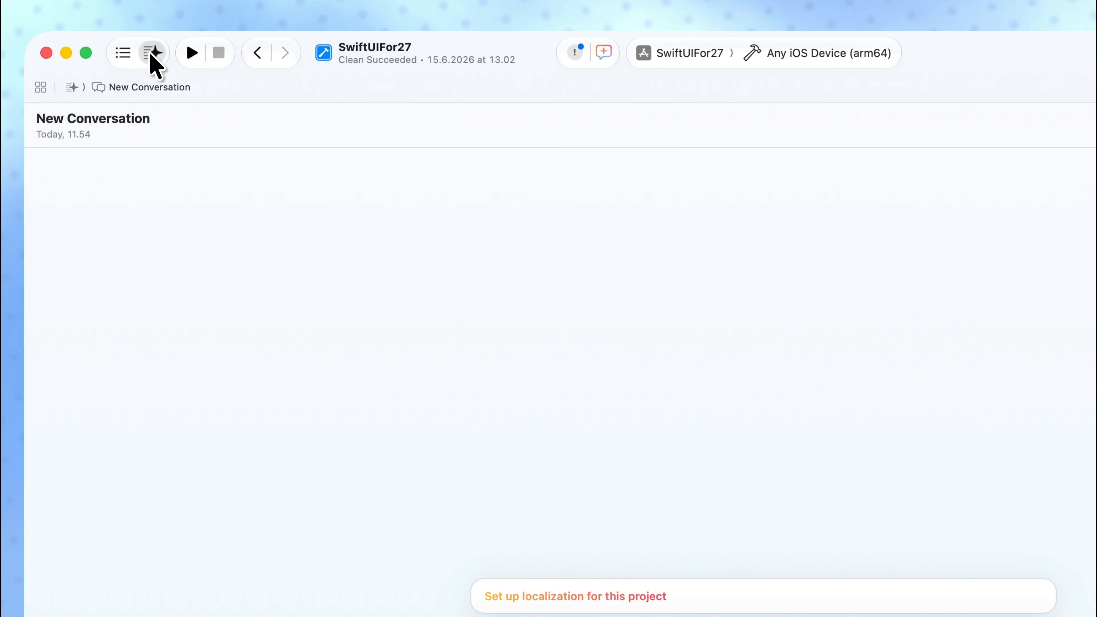
{"action": "left_click", "coordinate": [151, 55]}
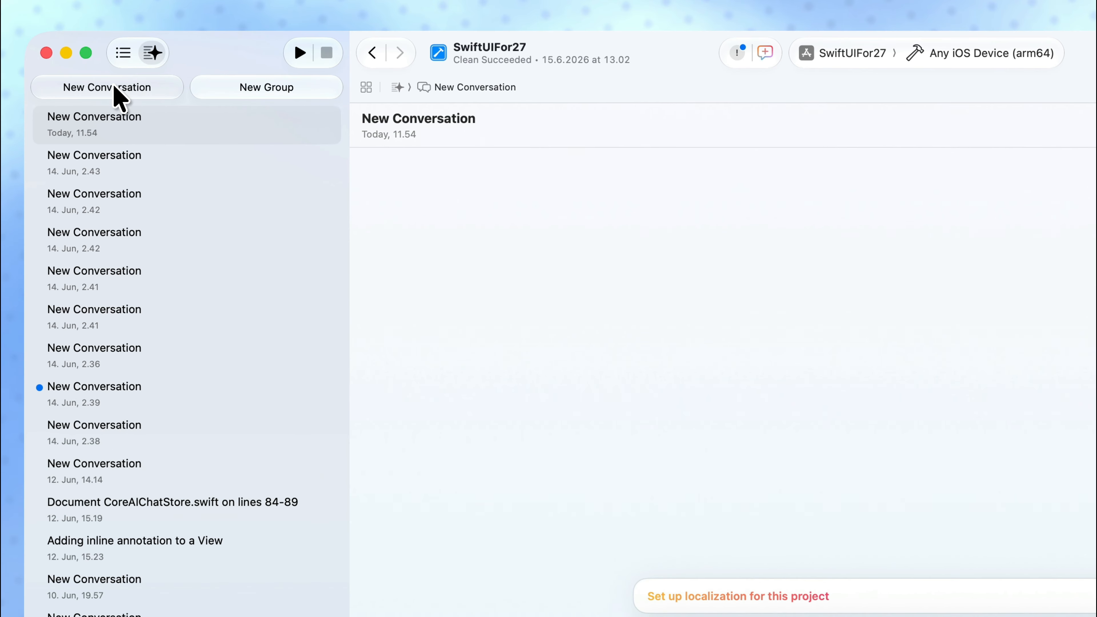
{"action": "left_click", "coordinate": [115, 88]}
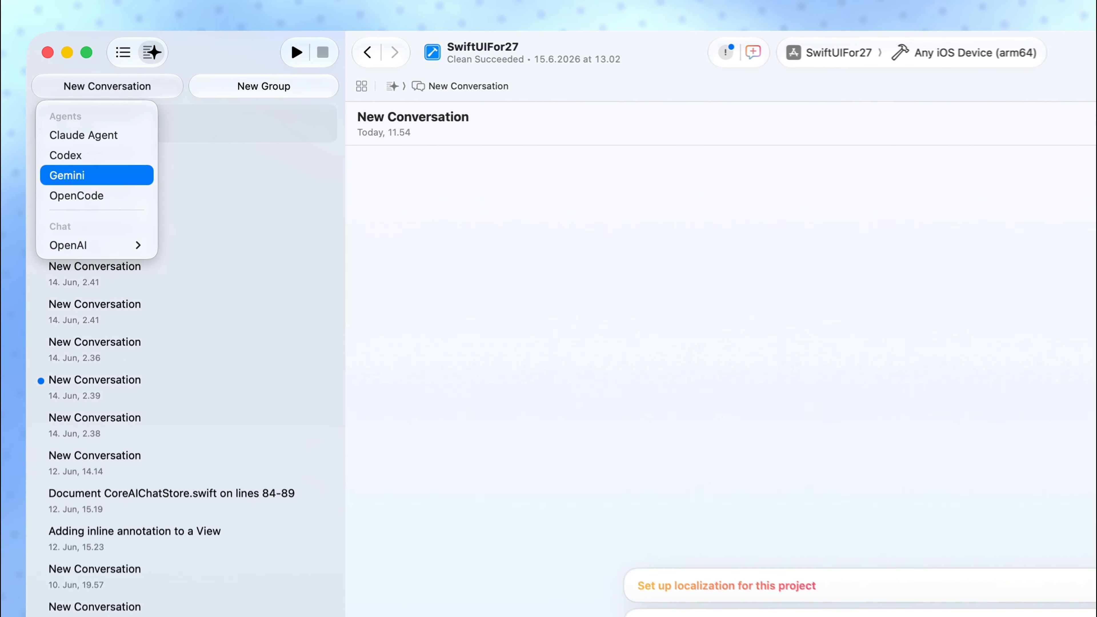
{"action": "left_click", "coordinate": [82, 177]}
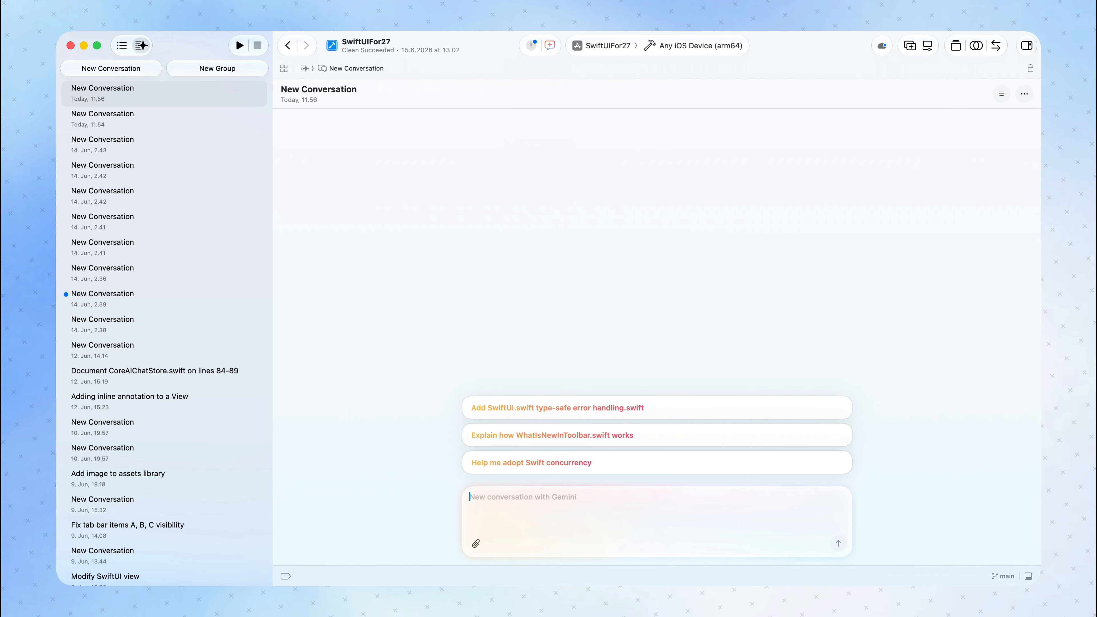
Open the OpenCode custom ACP agent's configuration from the Intelligence settings and examine its executable, arguments and environment variables.
{"action": "left_click", "coordinate": [93, 16]}
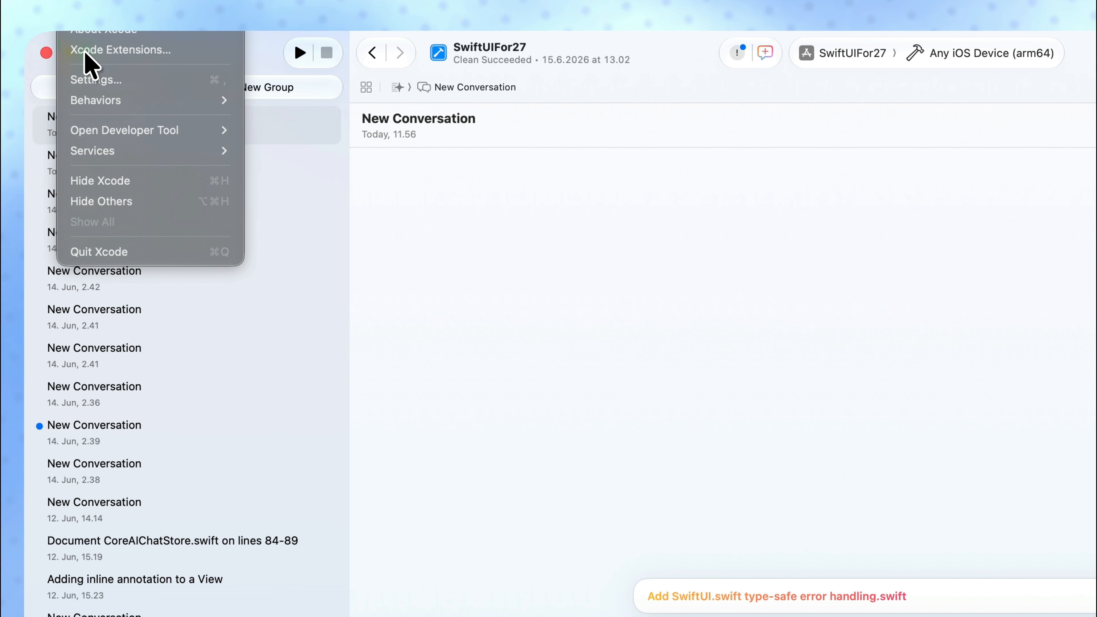
{"action": "left_click", "coordinate": [93, 79]}
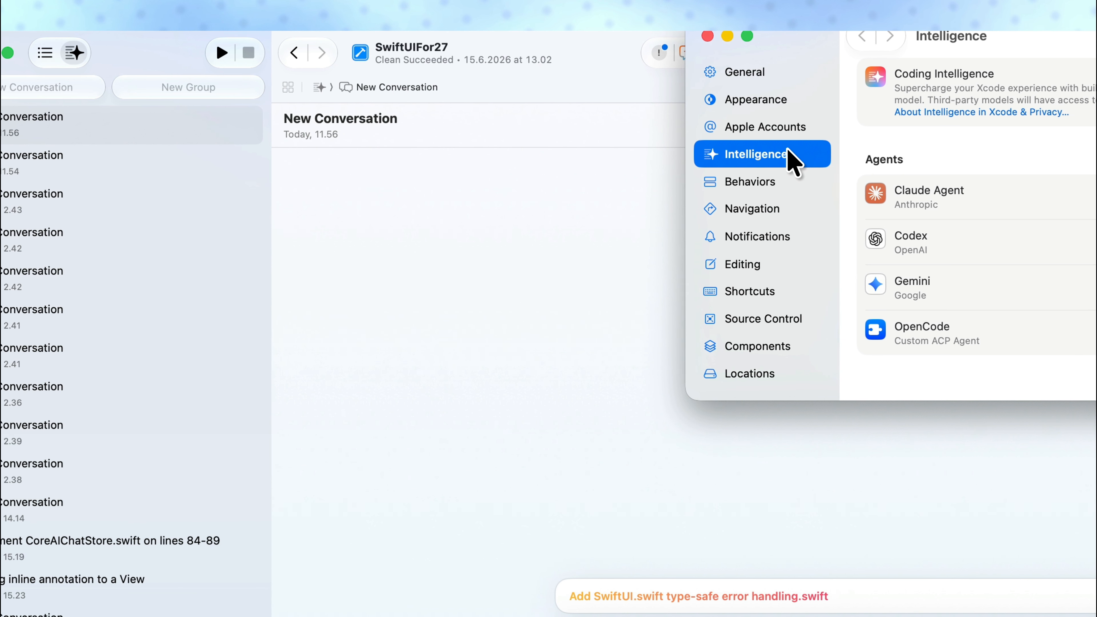
{"action": "left_click_drag", "start_coordinate": [807, 28], "coordinate": [374, 159]}
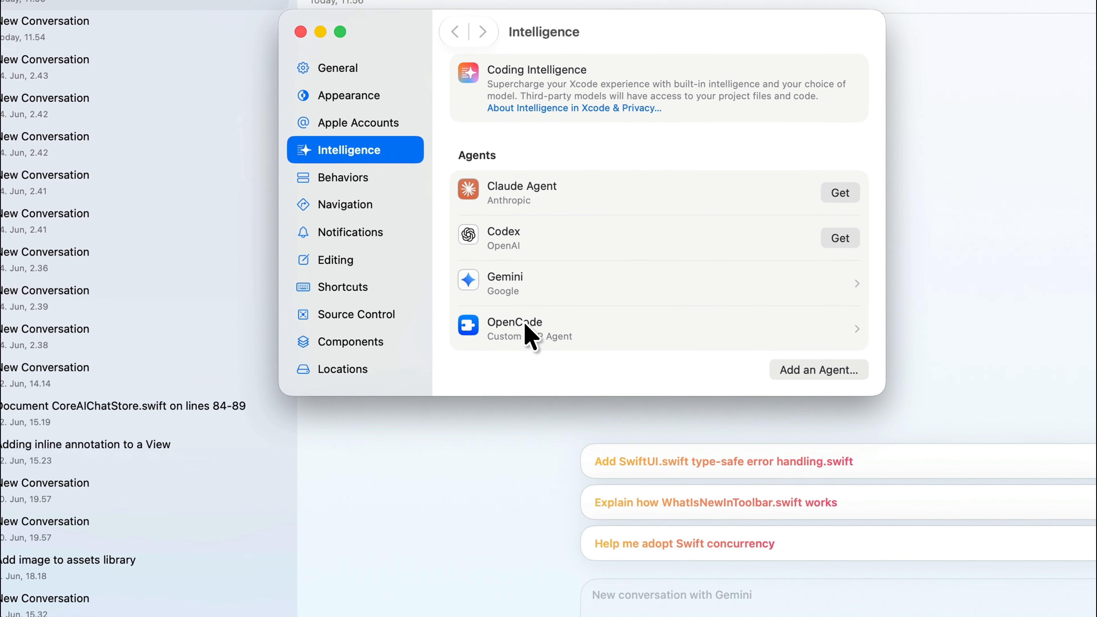
{"action": "left_click", "coordinate": [417, 315]}
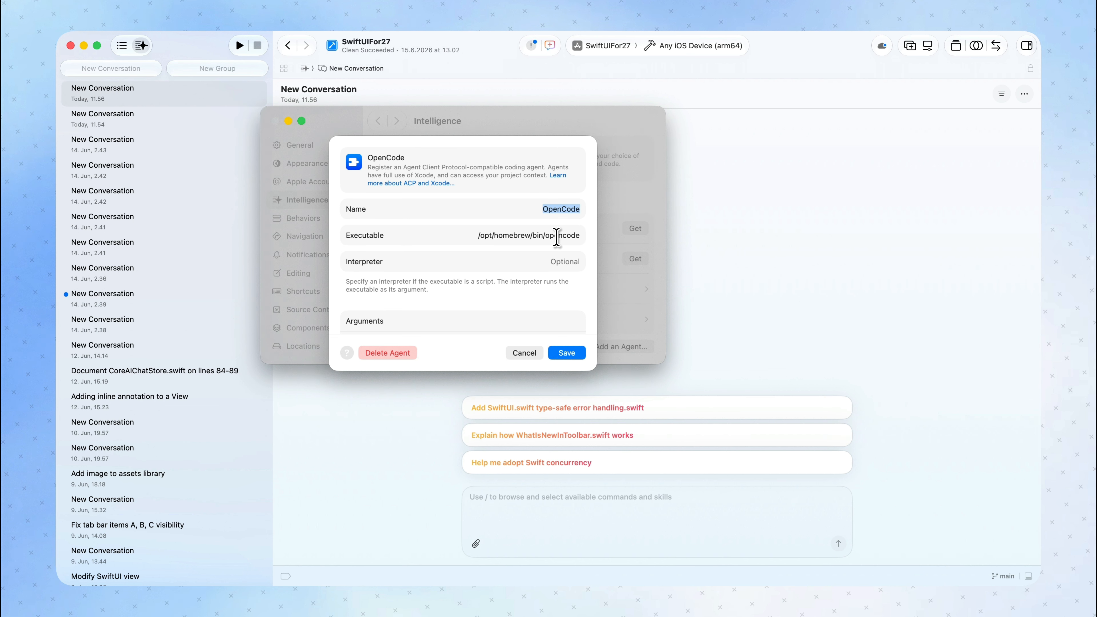
{"action": "scroll", "coordinate": [475, 260], "scroll_direction": "down", "scroll_amount": 5}
{"action": "scroll", "coordinate": [467, 252], "scroll_direction": "up", "scroll_amount": 5}
{"action": "scroll", "coordinate": [521, 238], "scroll_direction": "down", "scroll_amount": 3}
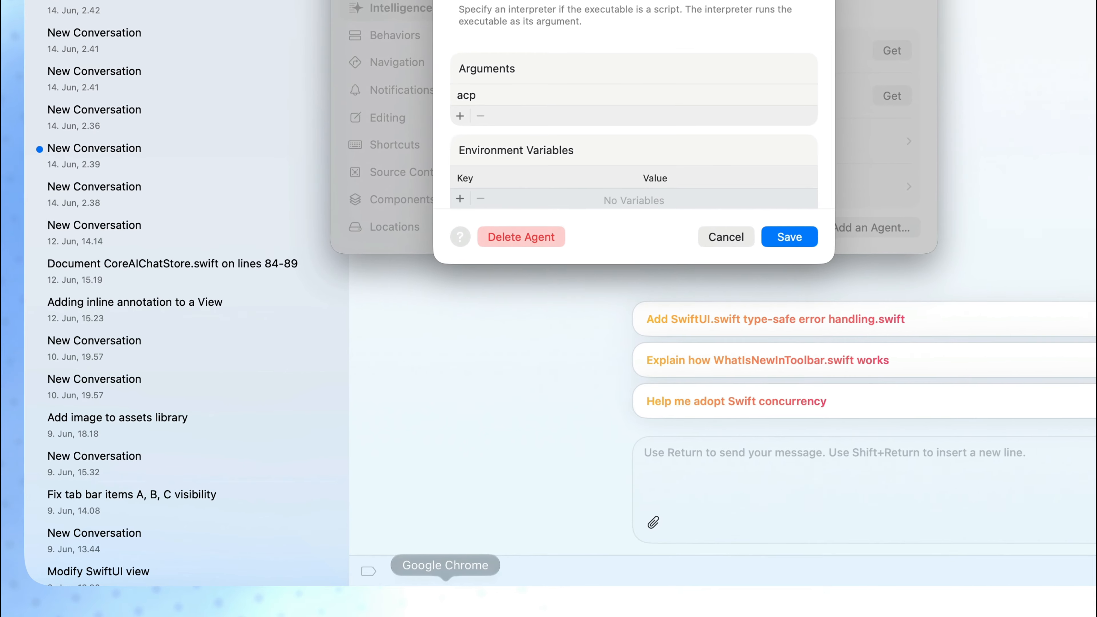
Switch to Google Chrome and browse the available agents listed in the ACP Registry.
{"action": "left_click", "coordinate": [445, 600]}
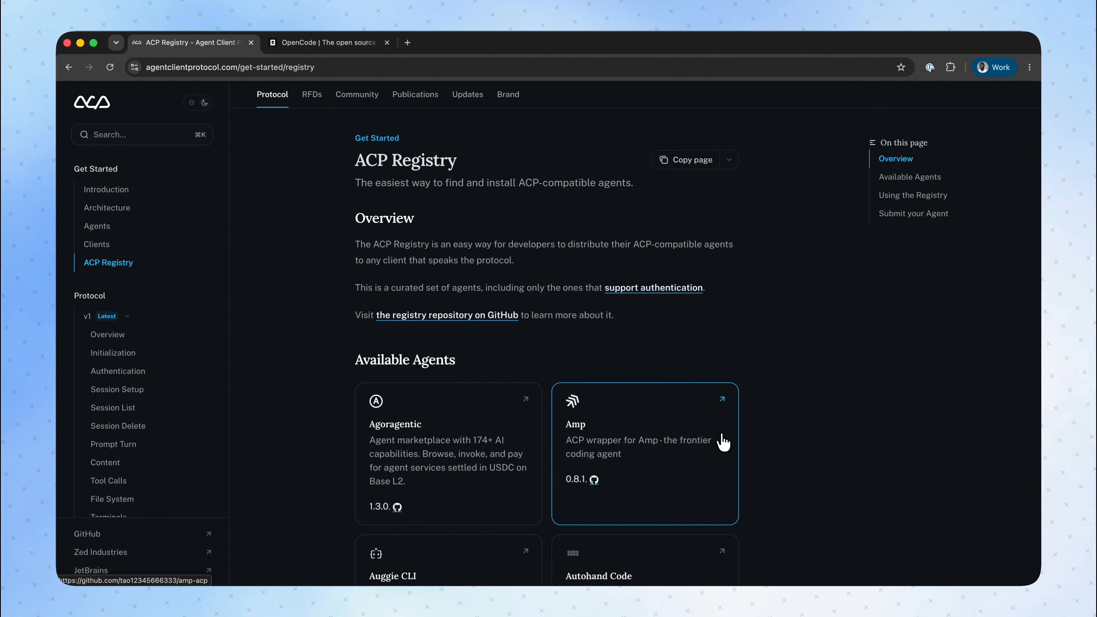
{"action": "scroll", "coordinate": [721, 402], "scroll_direction": "down", "scroll_amount": 10}
{"action": "scroll", "coordinate": [721, 402], "scroll_direction": "down", "scroll_amount": 1}
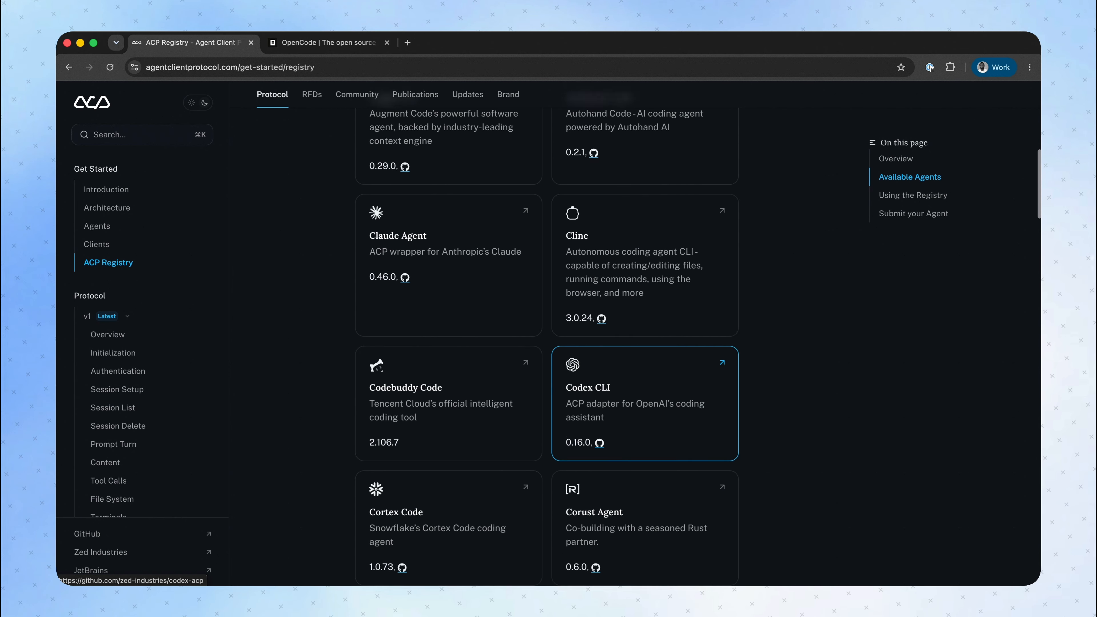
{"action": "scroll", "coordinate": [680, 359], "scroll_direction": "down", "scroll_amount": 4}
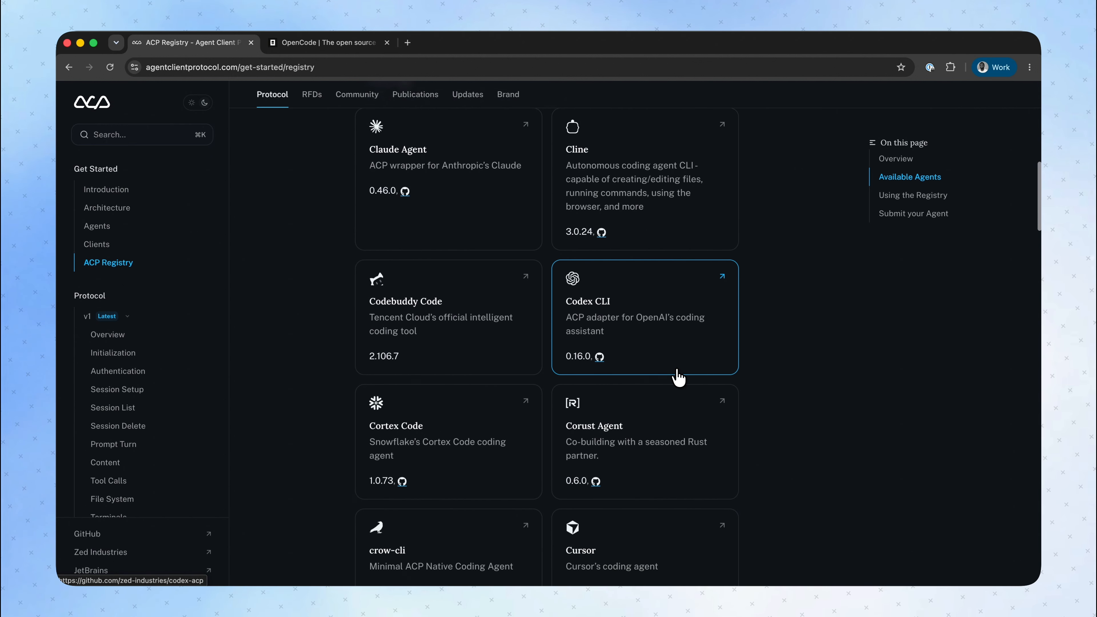
{"action": "scroll", "coordinate": [678, 461], "scroll_direction": "down", "scroll_amount": 5}
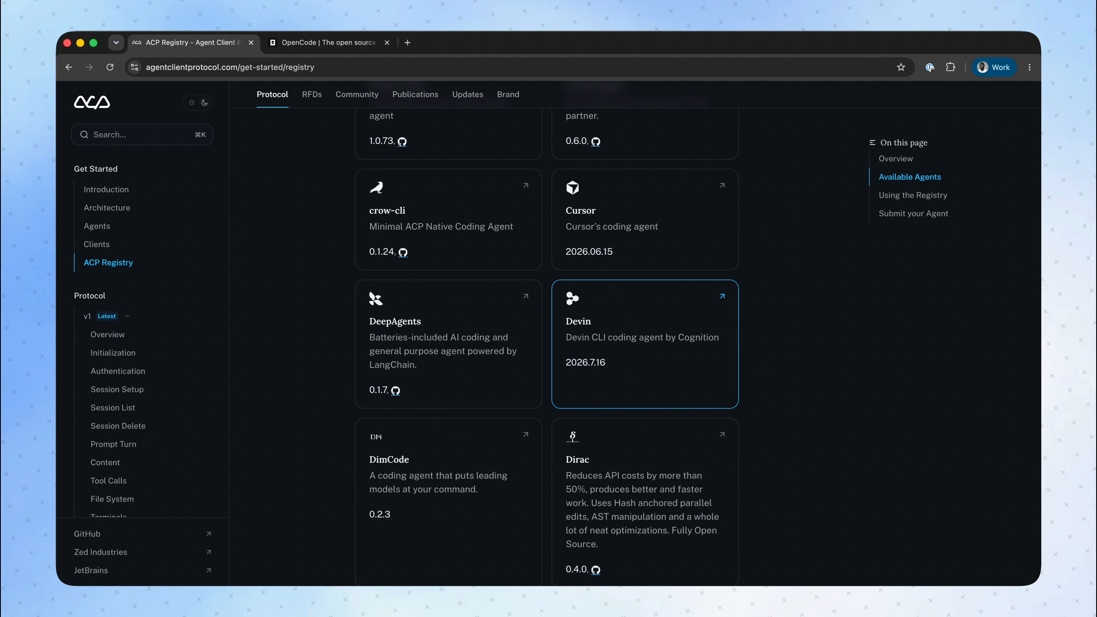
Review the install methods on the OpenCode website and copy the brew command for installing OpenCode.
{"action": "left_click", "coordinate": [324, 42]}
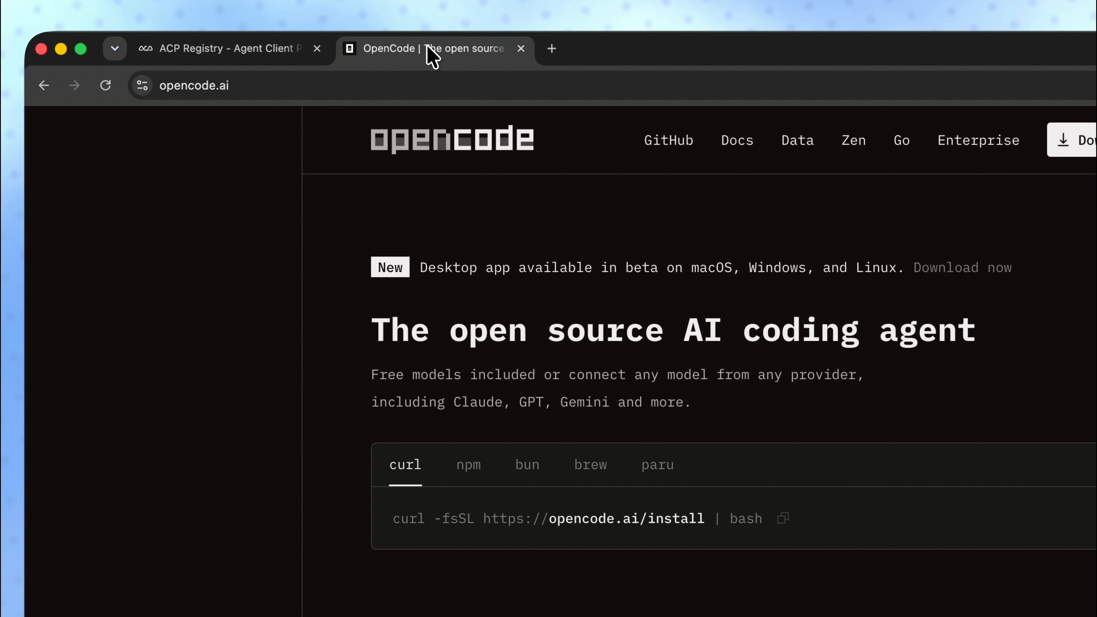
{"action": "left_click", "coordinate": [475, 470]}
{"action": "left_click", "coordinate": [525, 471]}
{"action": "left_click", "coordinate": [589, 467]}
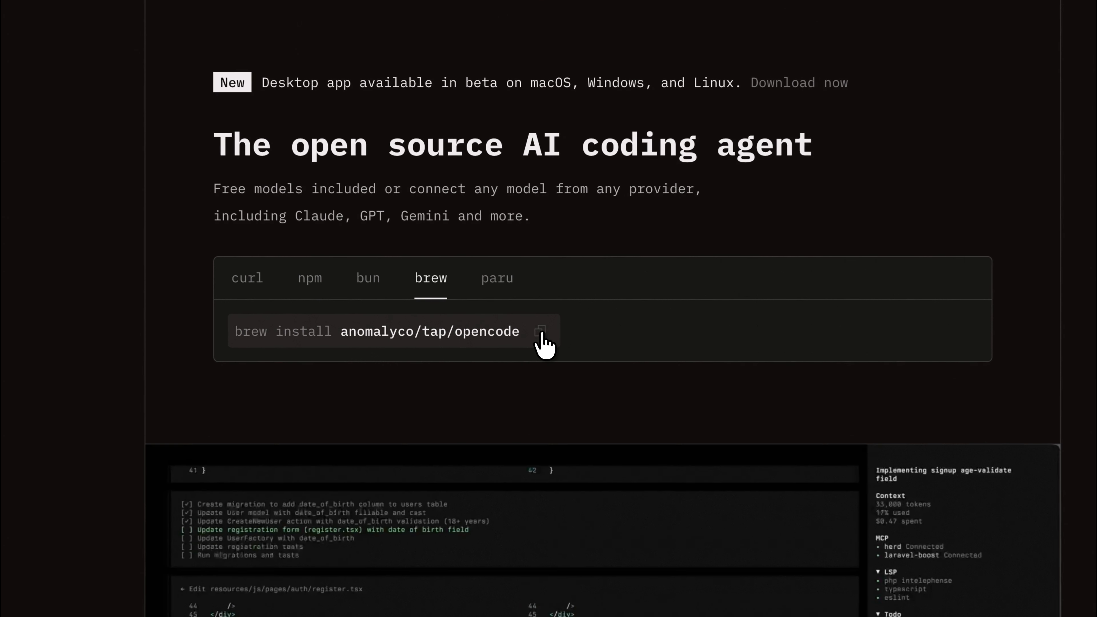
{"action": "left_click", "coordinate": [511, 353]}
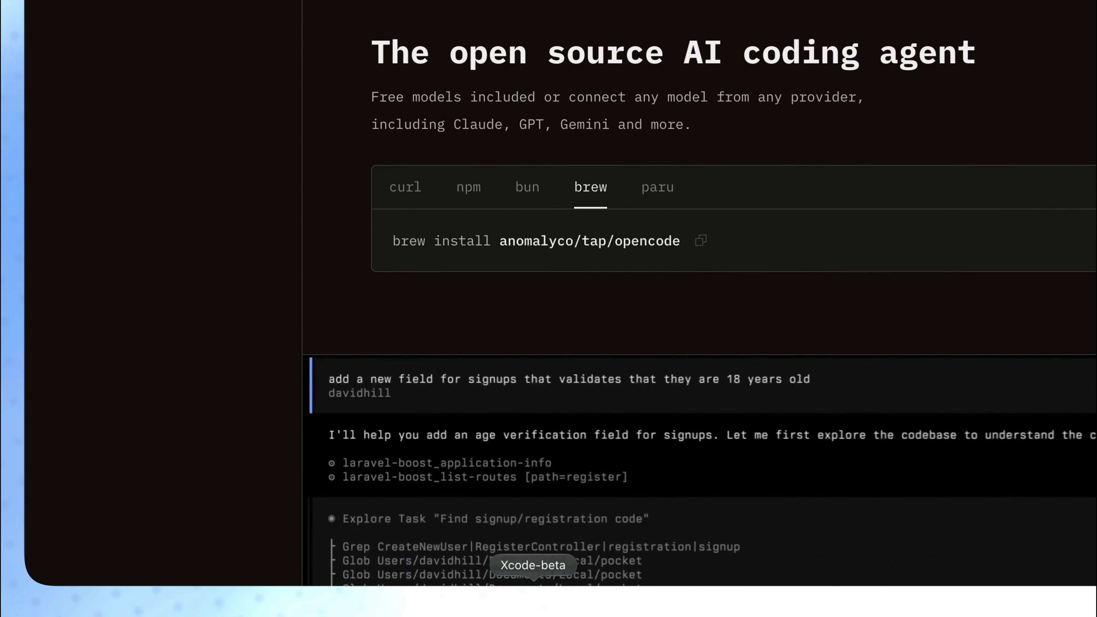
Return to Xcode-beta and examine the remaining fields of the OpenCode agent's configuration.
{"action": "left_click", "coordinate": [534, 603]}
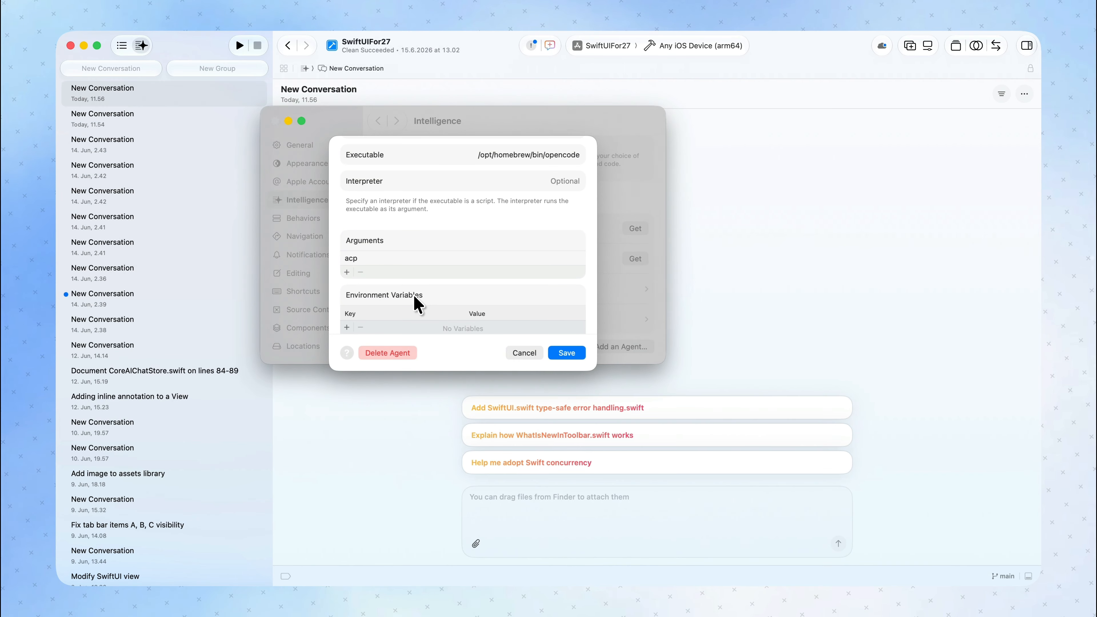
{"action": "scroll", "coordinate": [422, 301], "scroll_direction": "down", "scroll_amount": 2}
{"action": "scroll", "coordinate": [421, 300], "scroll_direction": "up", "scroll_amount": 5}
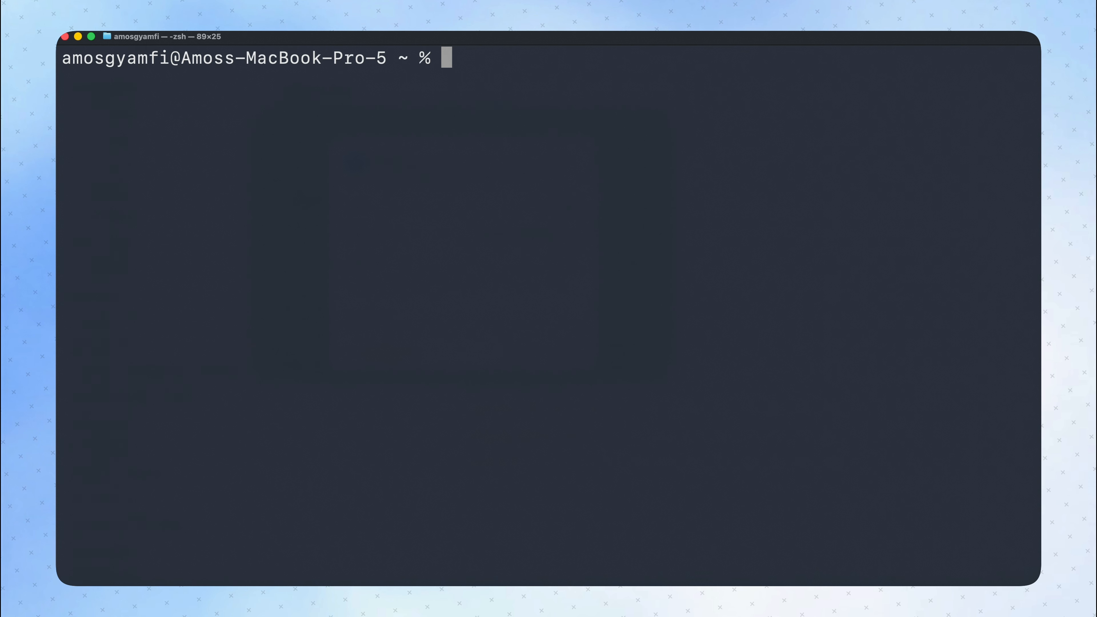
{"action": "key", "text": "super+v"}
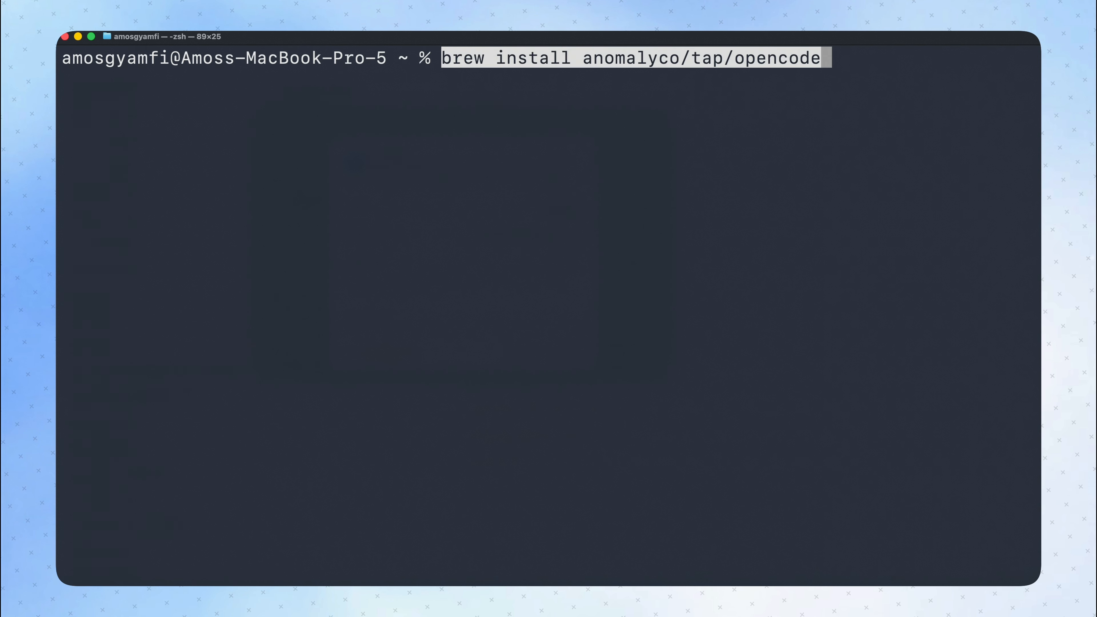
{"action": "key", "text": "BackSpace"}
{"action": "key", "text": "BackSpace"}
{"action": "key", "text": "BackSpace"}
{"action": "key", "text": "BackSpace"}
{"action": "key", "text": "BackSpace"}
{"action": "key", "text": "BackSpace"}
{"action": "key", "text": "BackSpace"}
{"action": "key", "text": "BackSpace"}
{"action": "key", "text": "BackSpace"}
{"action": "key", "text": "BackSpace"}
{"action": "key", "text": "BackSpace"}
{"action": "key", "text": "BackSpace"}
{"action": "key", "text": "BackSpace"}
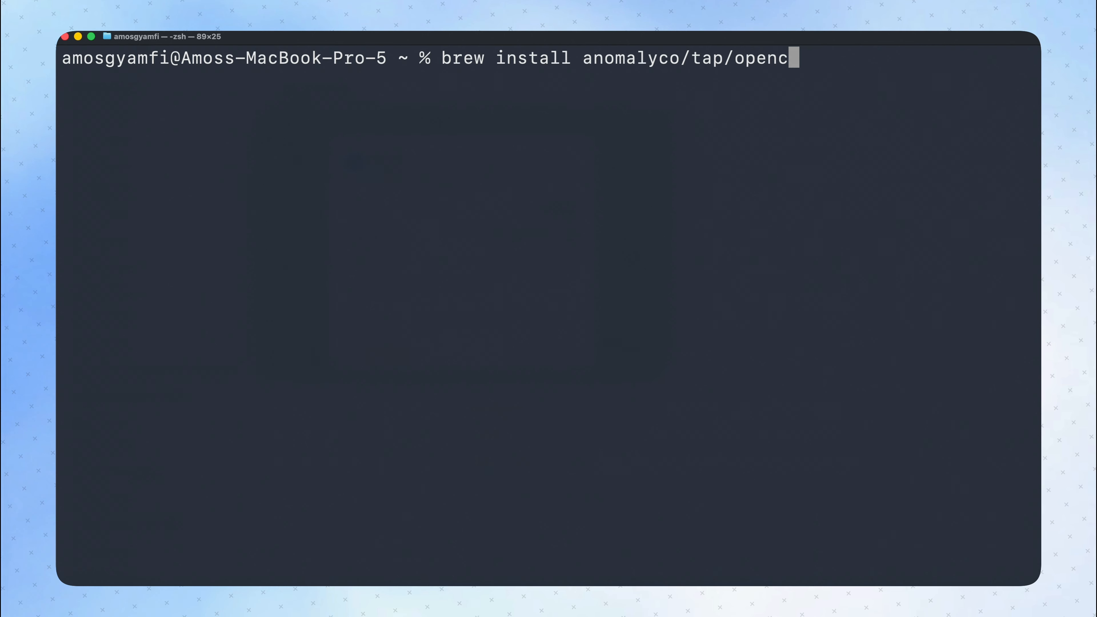
{"action": "key", "text": "BackSpace"}
{"action": "key", "text": "BackSpace"}
{"action": "key", "text": "BackSpace"}
{"action": "key", "text": "BackSpace"}
{"action": "key", "text": "BackSpace"}
{"action": "key", "text": "BackSpace"}
{"action": "key", "text": "BackSpace"}
{"action": "key", "text": "BackSpace"}
{"action": "key", "text": "BackSpace"}
{"action": "key", "text": "BackSpace"}
{"action": "key", "text": "BackSpace"}
{"action": "key", "text": "BackSpace"}
{"action": "key", "text": "BackSpace"}
{"action": "key", "text": "BackSpace"}
{"action": "key", "text": "BackSpace"}
{"action": "key", "text": "BackSpace"}
{"action": "key", "text": "BackSpace"}
{"action": "key", "text": "BackSpace"}
{"action": "key", "text": "BackSpace"}
{"action": "key", "text": "BackSpace"}
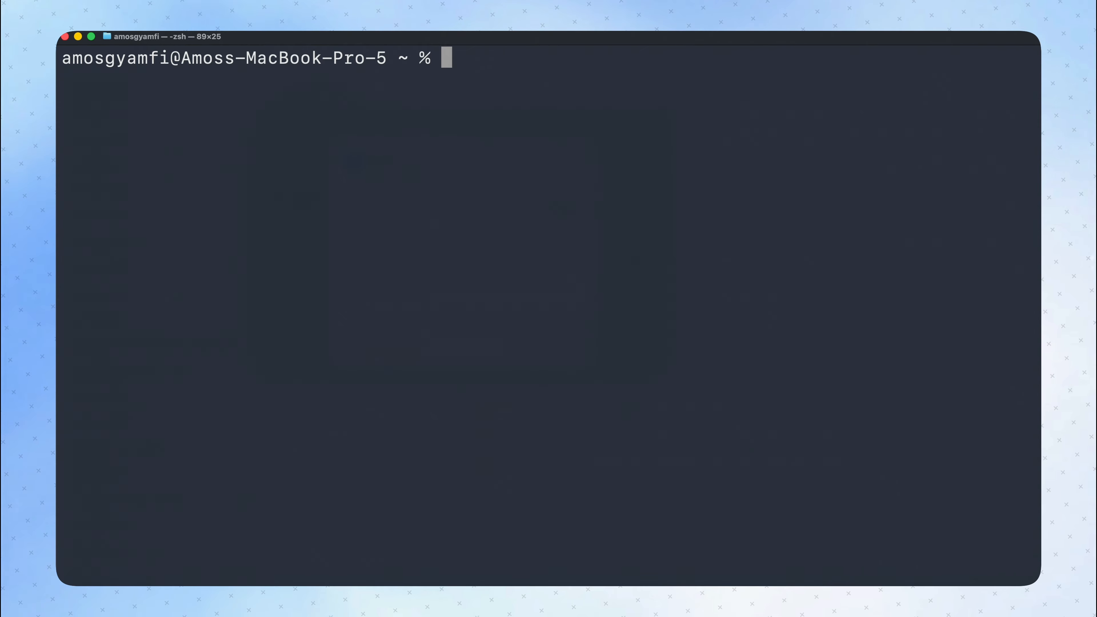
Look up the OpenCode executable's path with the command which opencode and select the returned path.
{"action": "type", "text": "which opencode"}
{"action": "key", "text": "Return"}
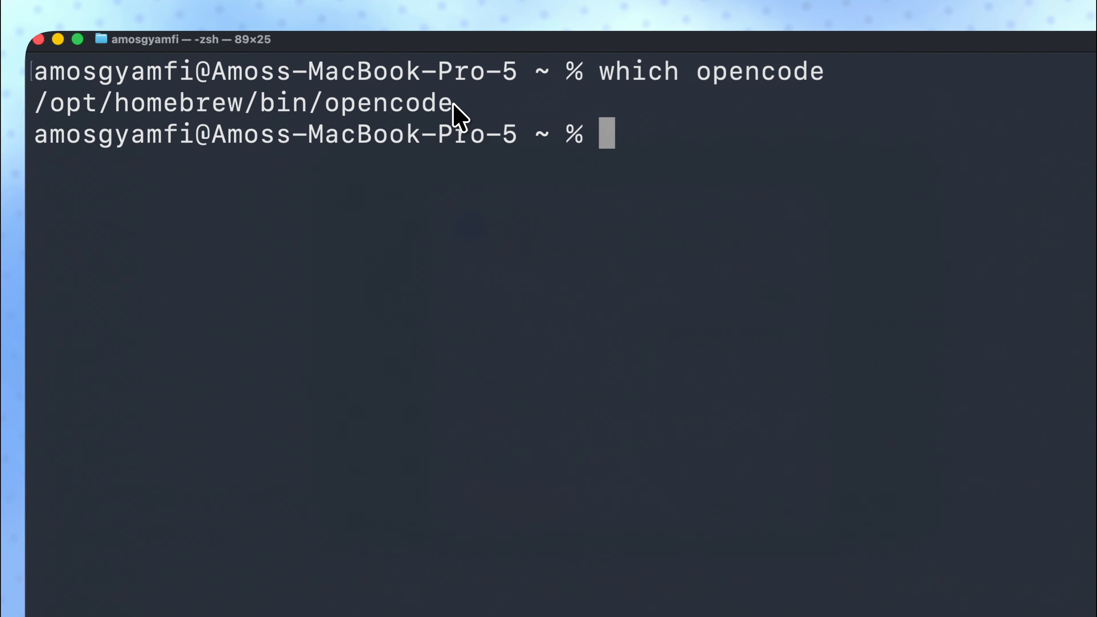
{"action": "left_click_drag", "start_coordinate": [453, 105], "coordinate": [25, 103]}
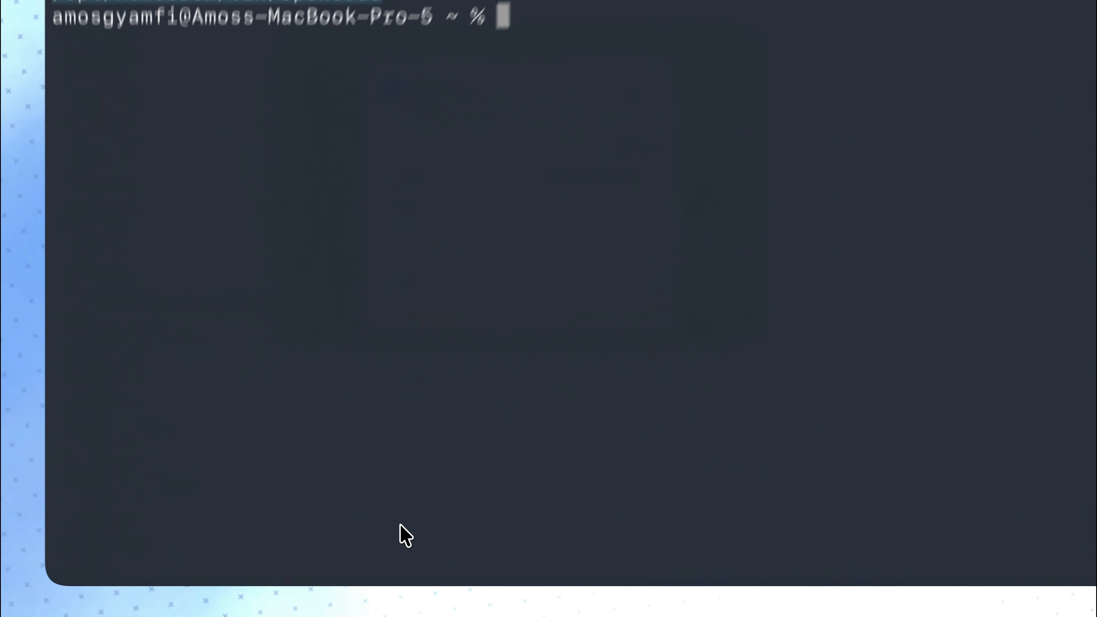
Return to Xcode-beta, check the OpenCode agent's executable path and arguments, then save its configuration and close the settings.
{"action": "left_click", "coordinate": [421, 601]}
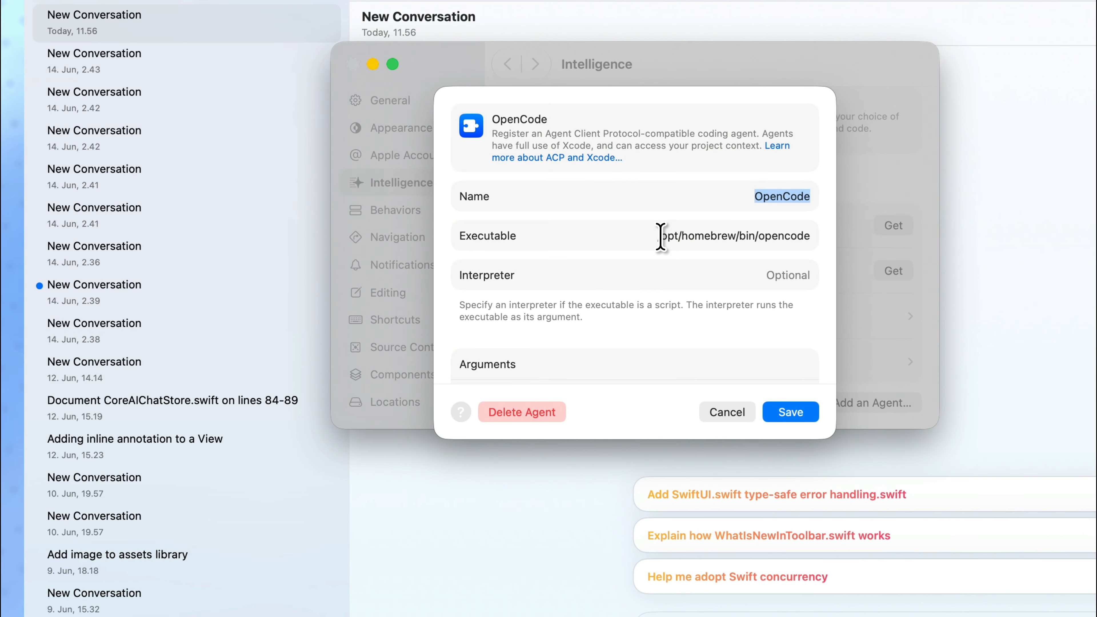
{"action": "left_click_drag", "start_coordinate": [662, 235], "coordinate": [811, 230]}
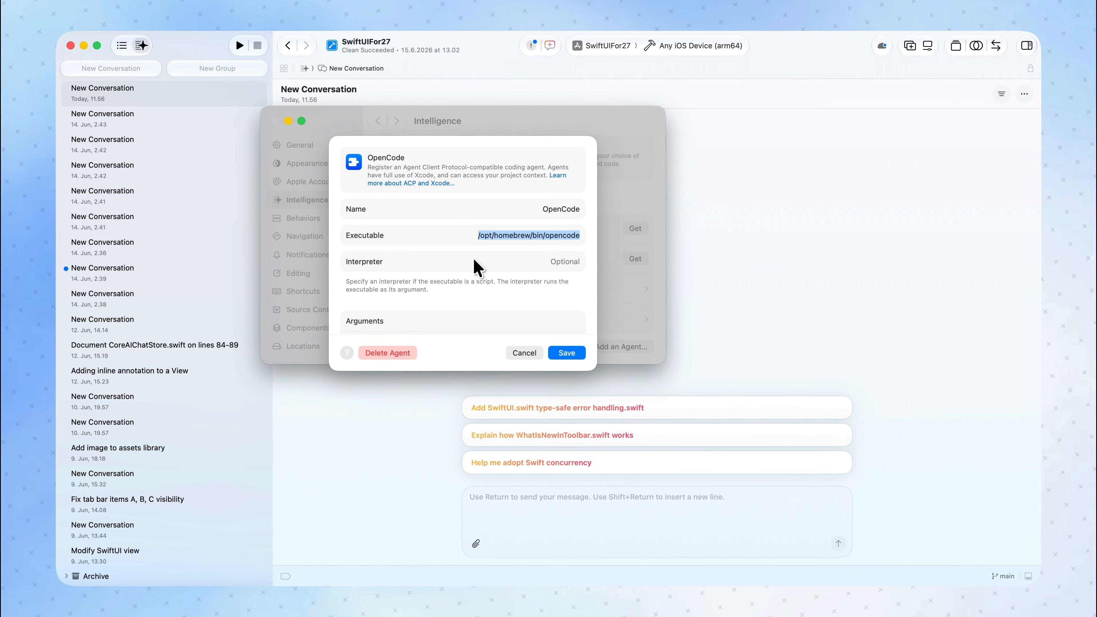
{"action": "scroll", "coordinate": [484, 268], "scroll_direction": "down", "scroll_amount": 5}
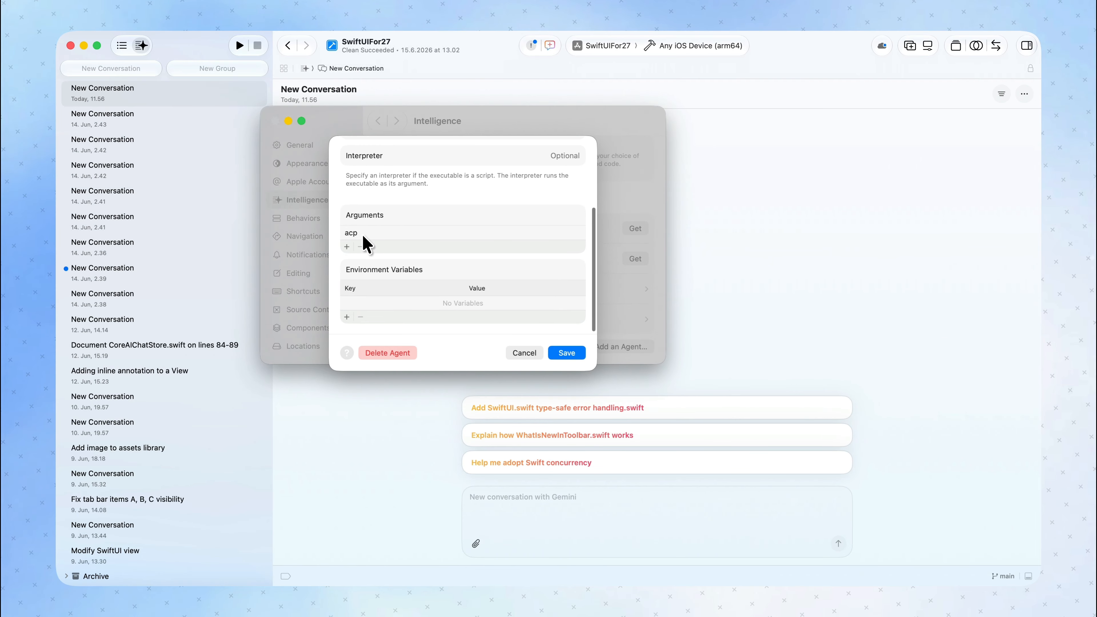
{"action": "scroll", "coordinate": [375, 244], "scroll_direction": "down", "scroll_amount": 3}
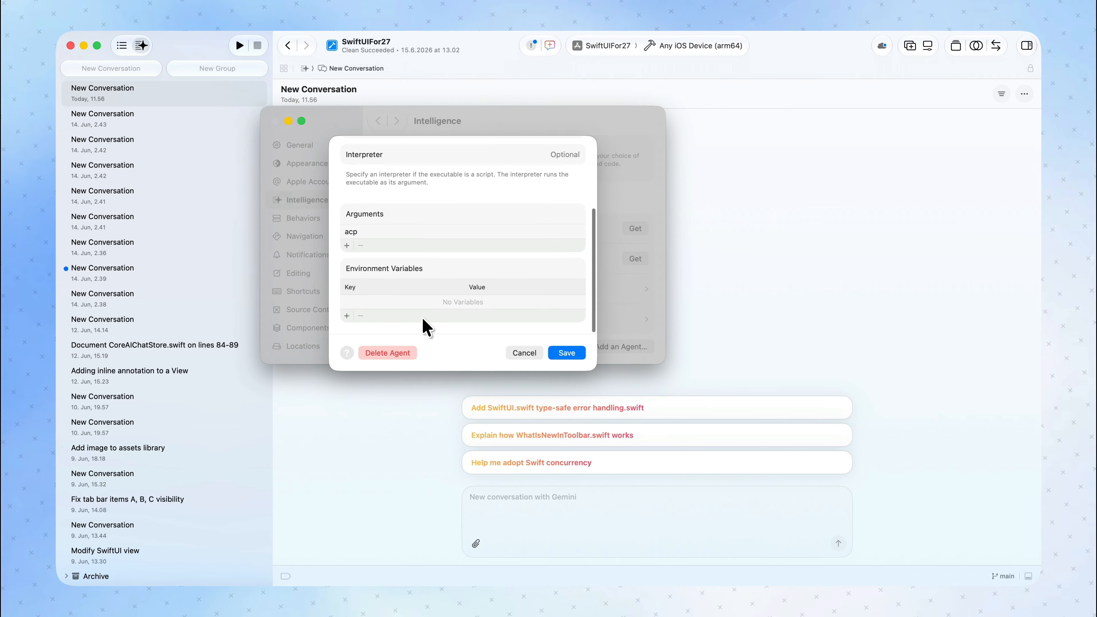
{"action": "left_click", "coordinate": [567, 353]}
{"action": "left_click", "coordinate": [276, 120]}
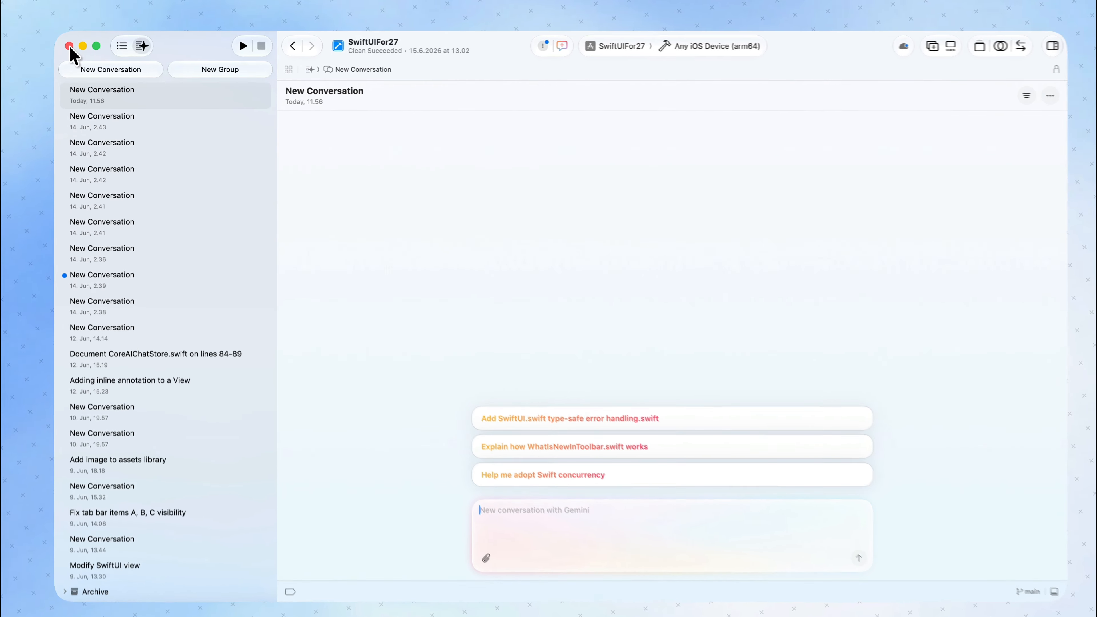
Start a new coding assistant conversation with the OpenCode agent.
{"action": "left_click", "coordinate": [111, 68]}
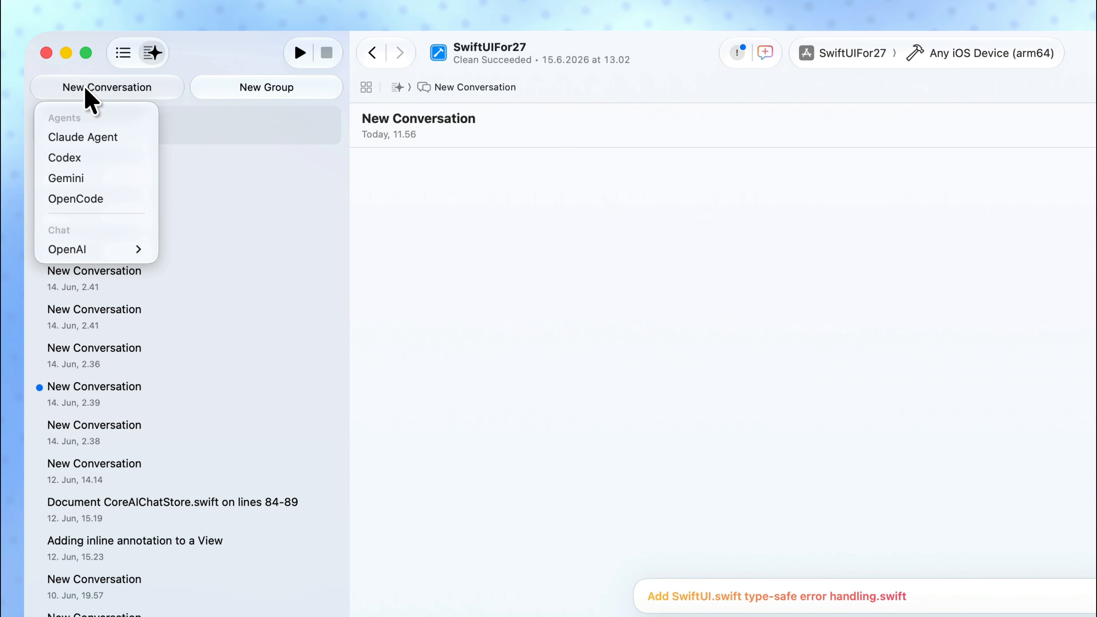
{"action": "left_click", "coordinate": [89, 199]}
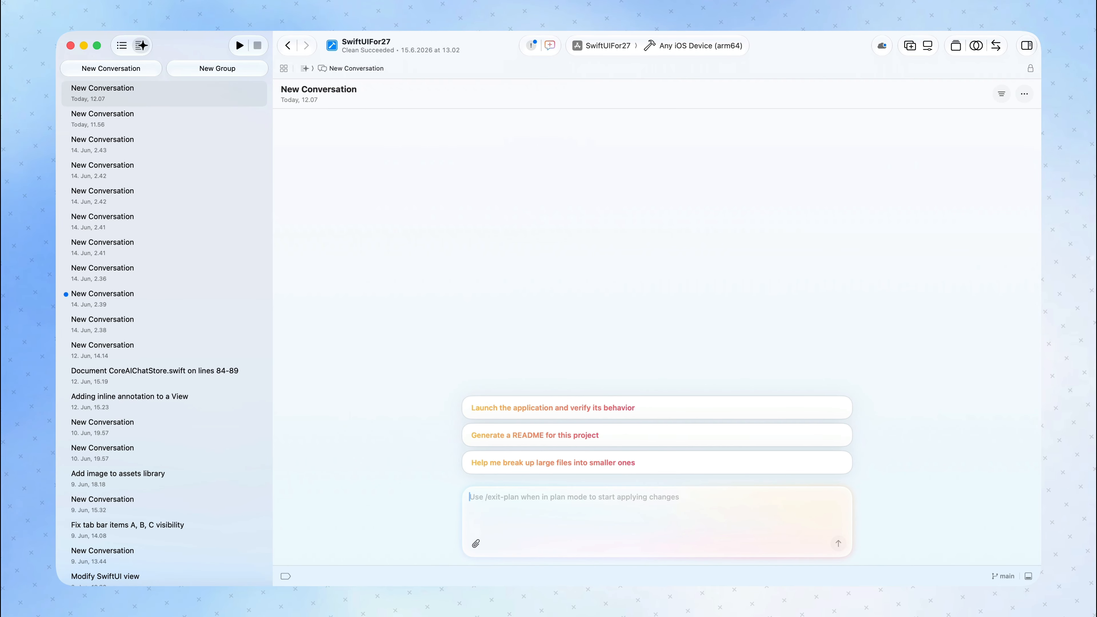
Reopen the Intelligence settings and move their window over the middle of the project window.
{"action": "left_click", "coordinate": [85, 5]}
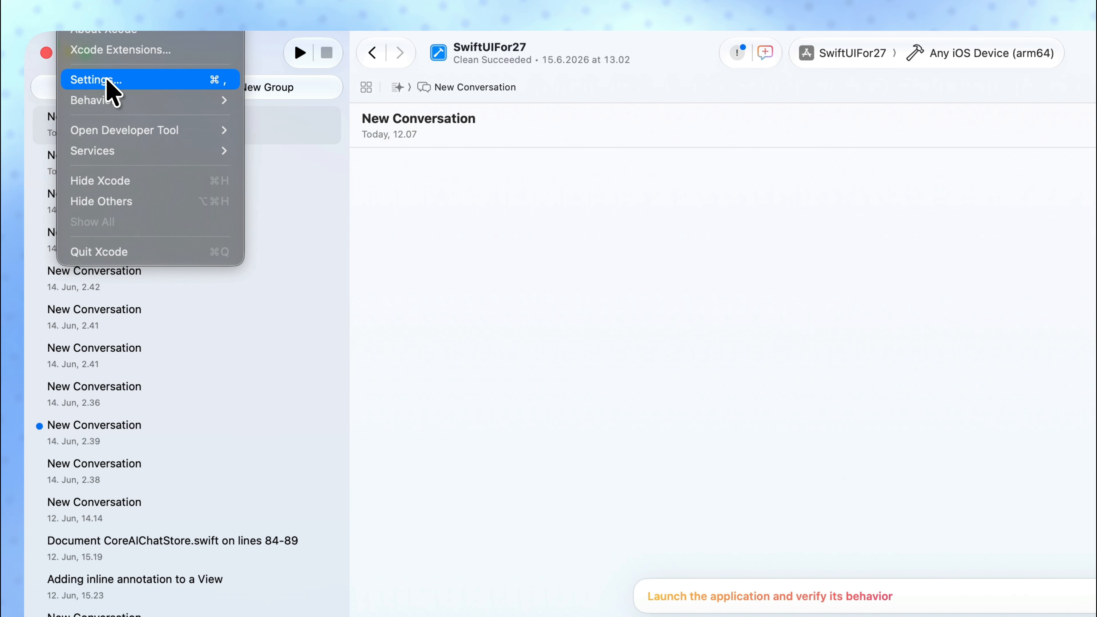
{"action": "left_click", "coordinate": [108, 80]}
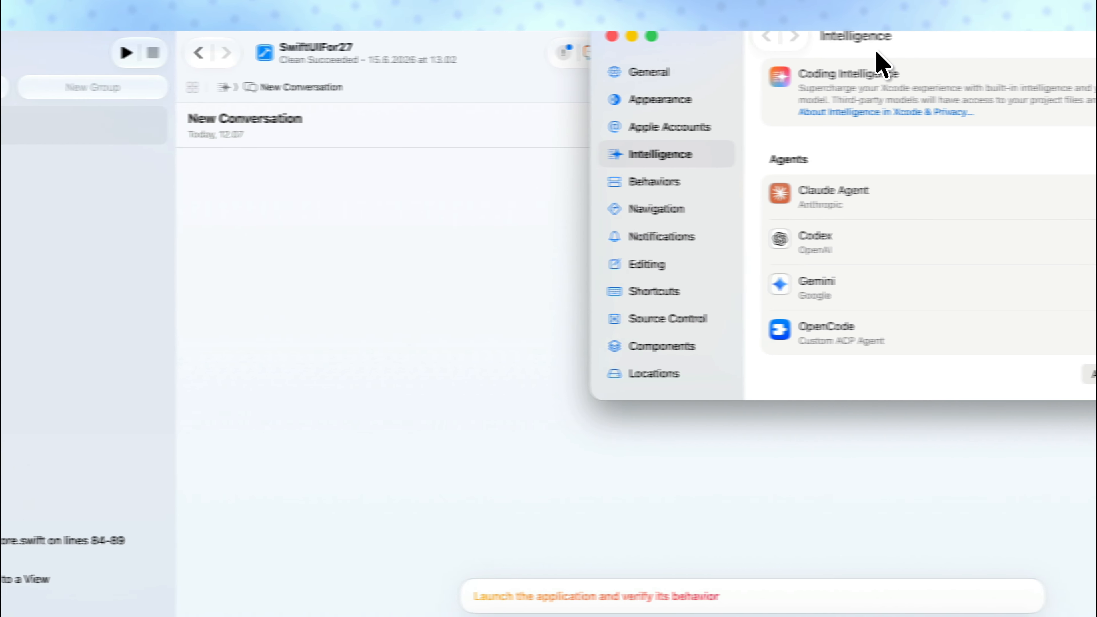
{"action": "left_click_drag", "start_coordinate": [882, 66], "coordinate": [535, 340]}
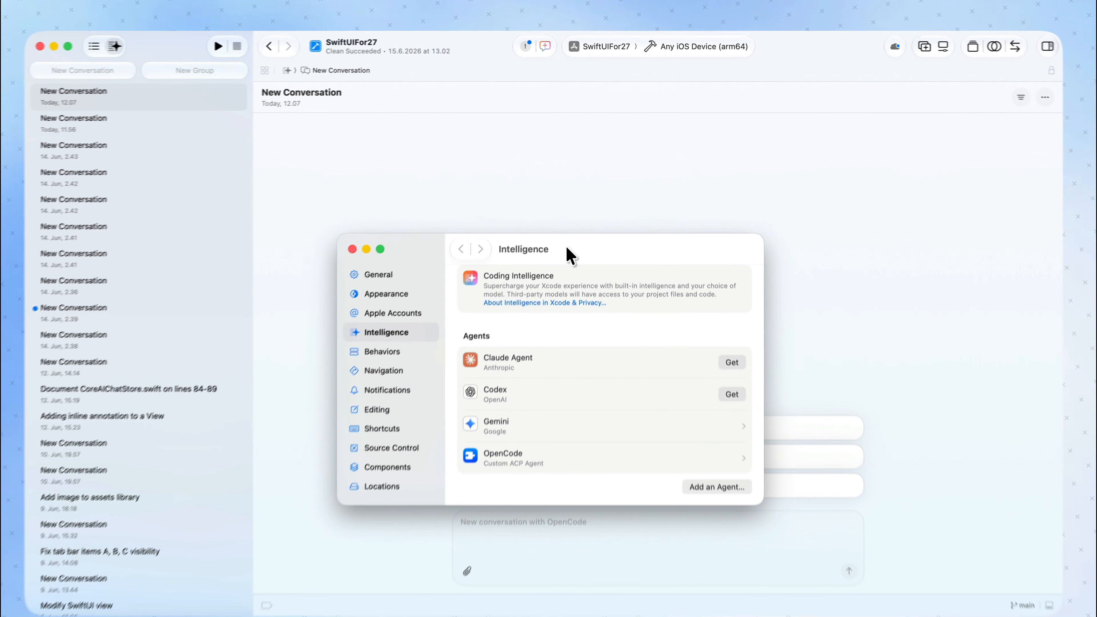